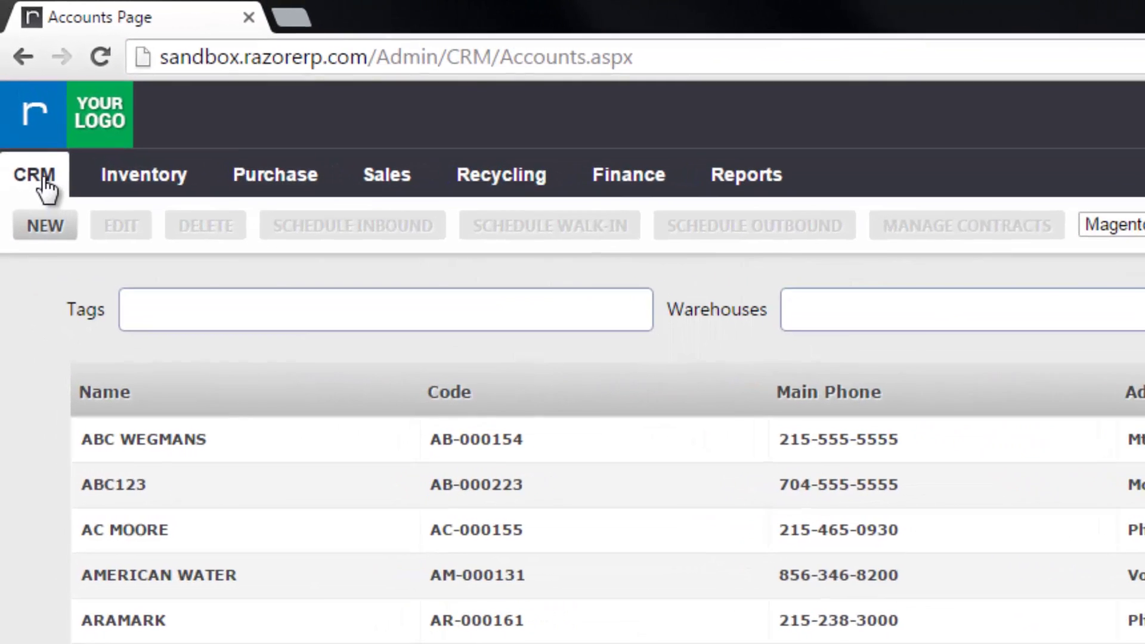
- Go to CRM > Accounts and start a new account from the NEW button
{"action": "left_click", "coordinate": [47, 188]}
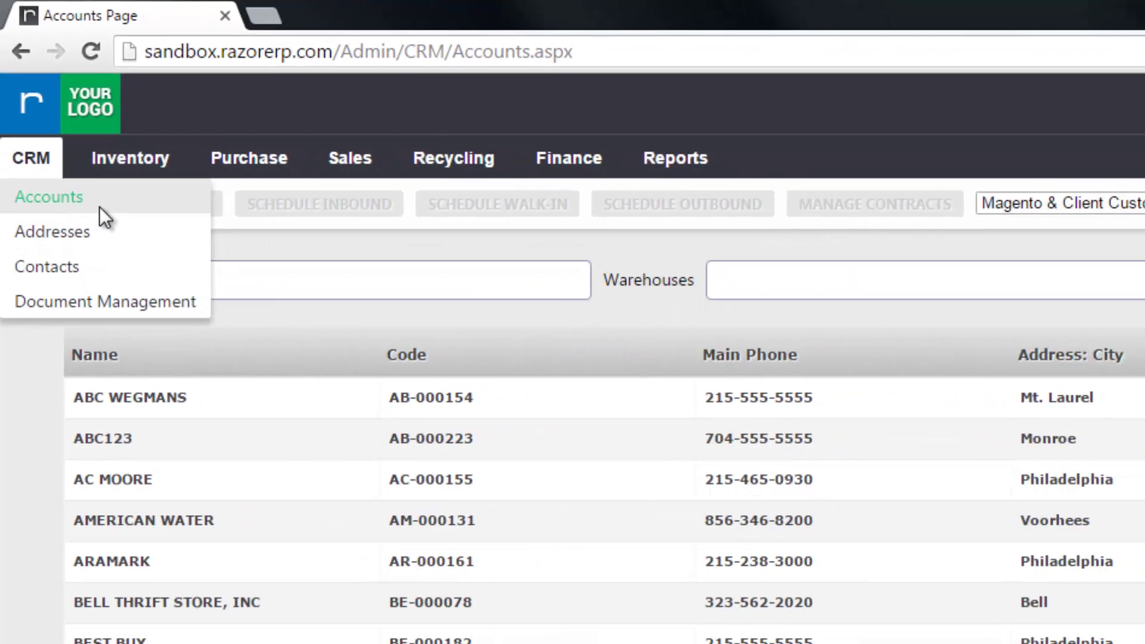
{"action": "left_click", "coordinate": [111, 233]}
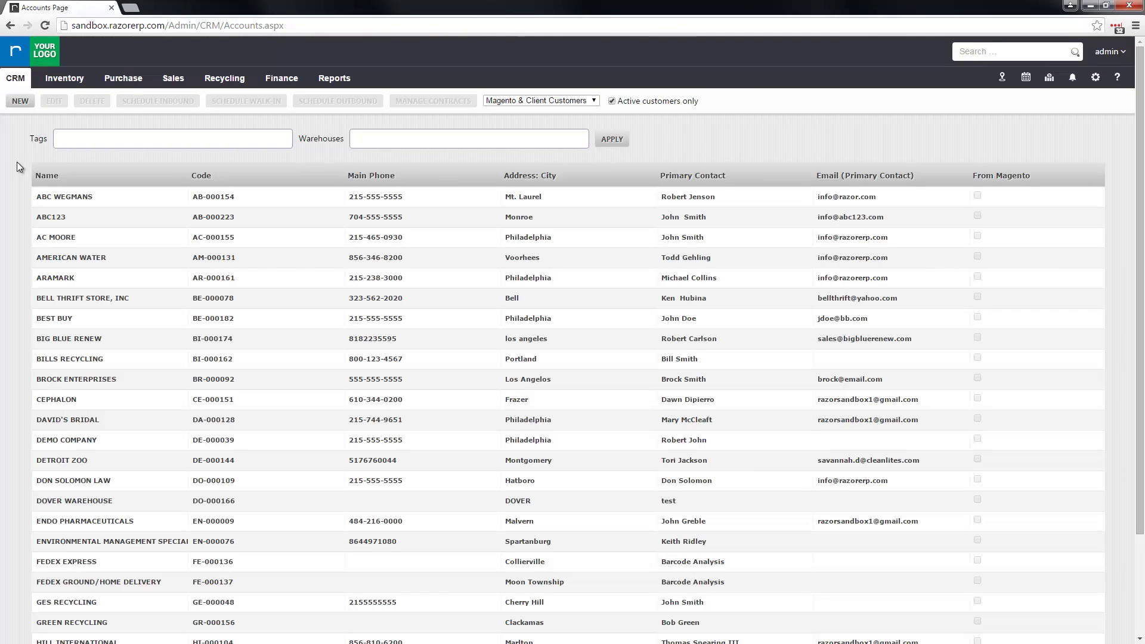
{"action": "left_click", "coordinate": [20, 105]}
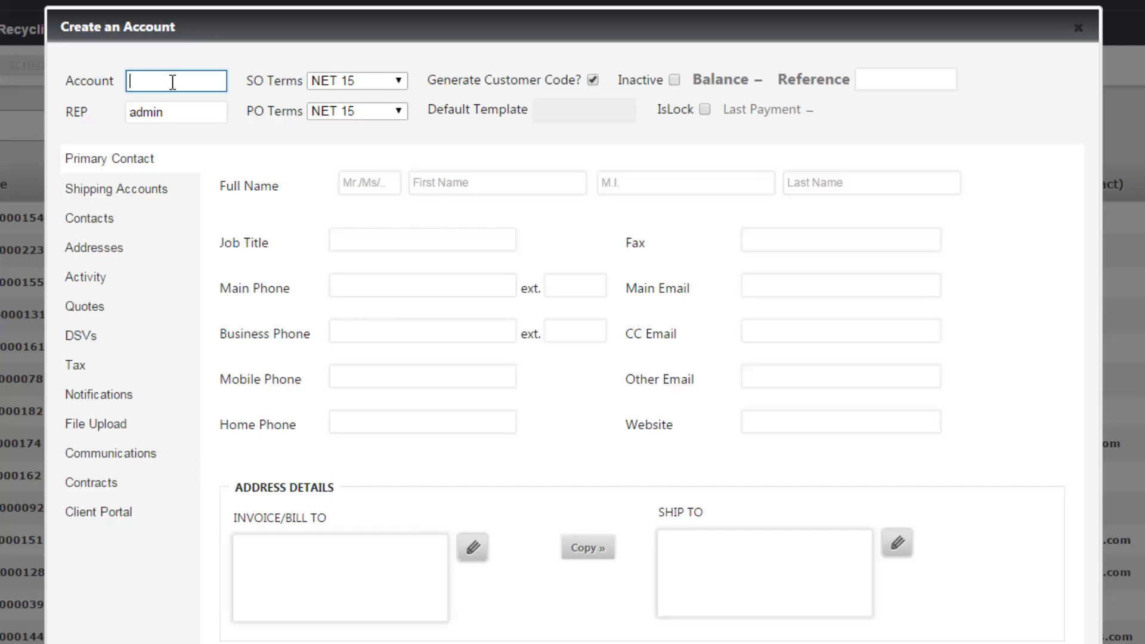
- Enter Johnson & Johnson as the account name with NET 30 SO and PO terms
{"action": "type", "text": "Johnson & Johnson"}
{"action": "left_click", "coordinate": [398, 84]}
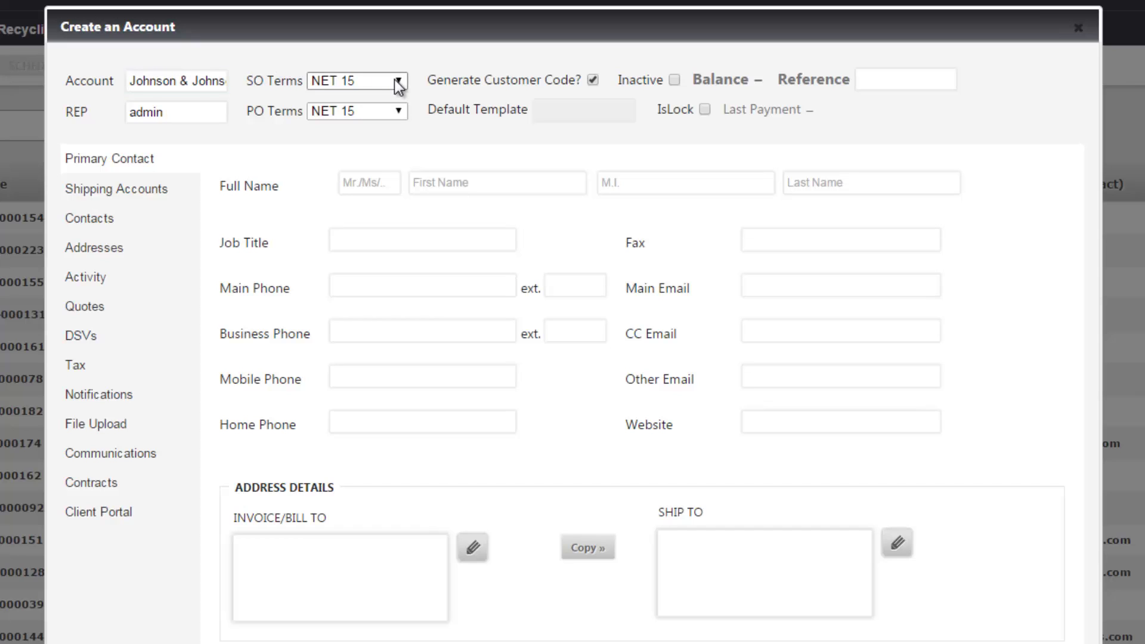
{"action": "left_click", "coordinate": [396, 81]}
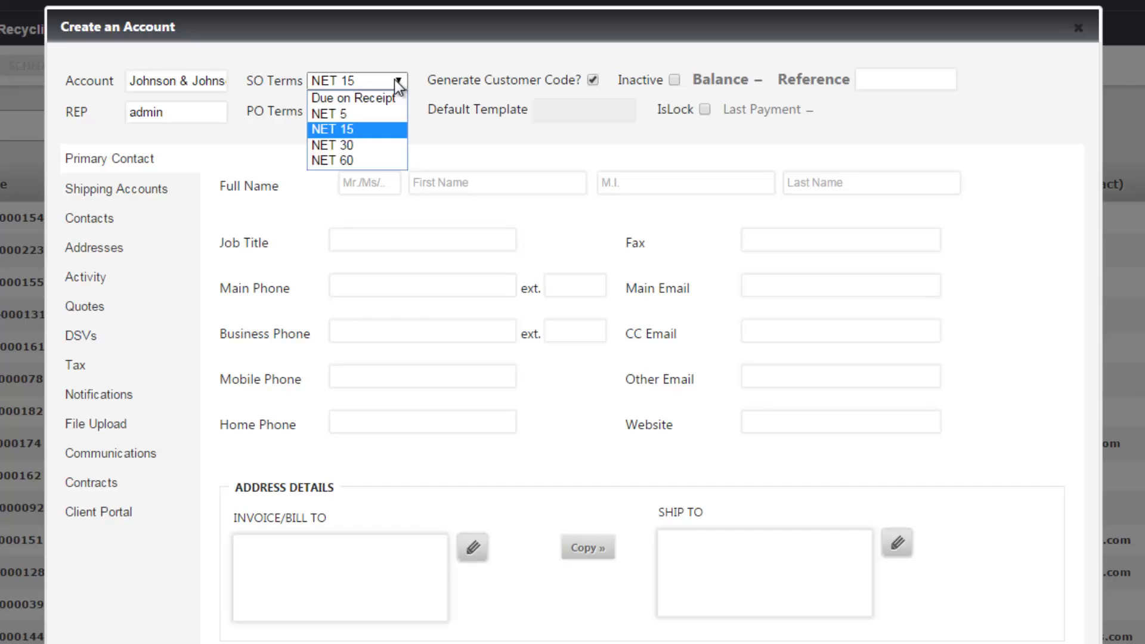
{"action": "left_click", "coordinate": [391, 147]}
{"action": "left_click", "coordinate": [397, 112]}
{"action": "key", "text": "Down"}
{"action": "key", "text": "Return"}
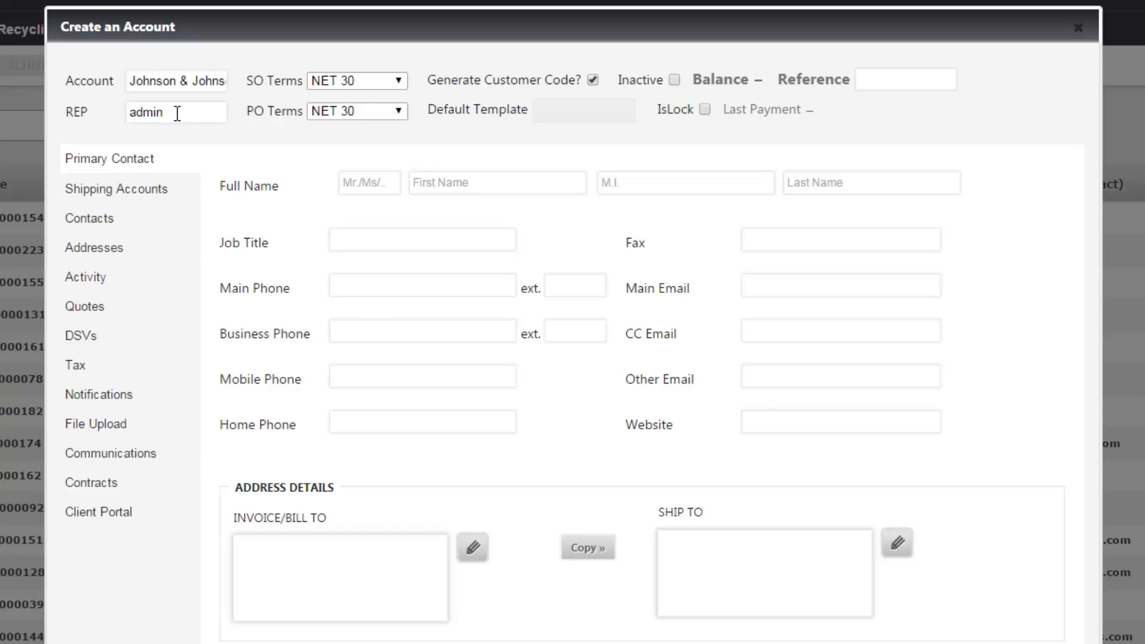
- Replace admin in REP with the suggested rep found by typing 'con'
{"action": "left_click_drag", "start_coordinate": [179, 112], "coordinate": [63, 117]}
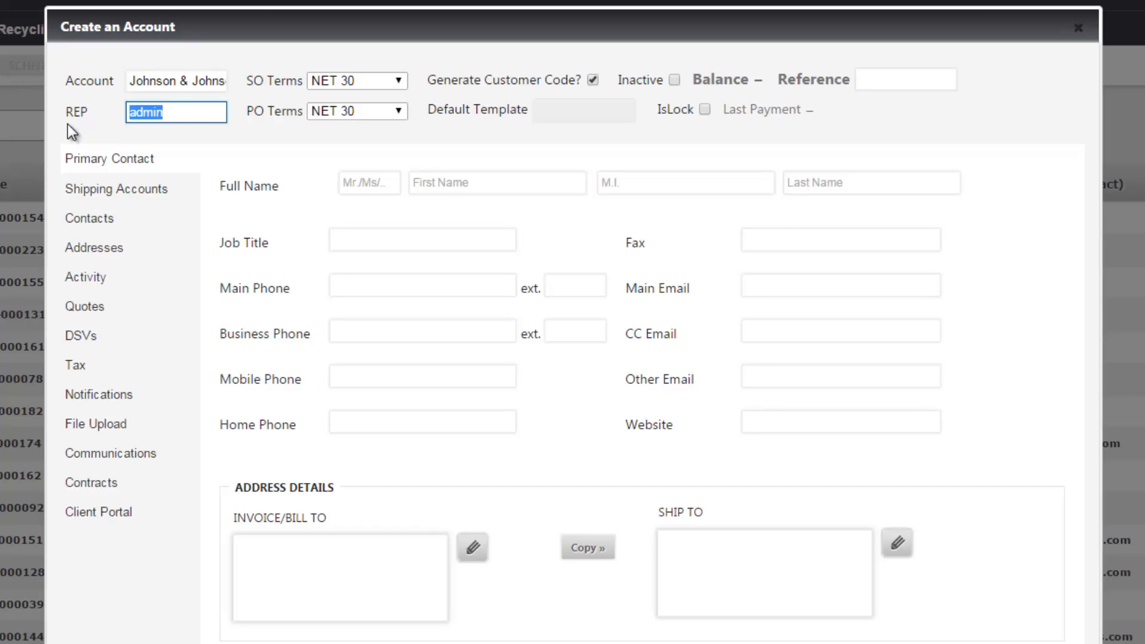
{"action": "type", "text": "con"}
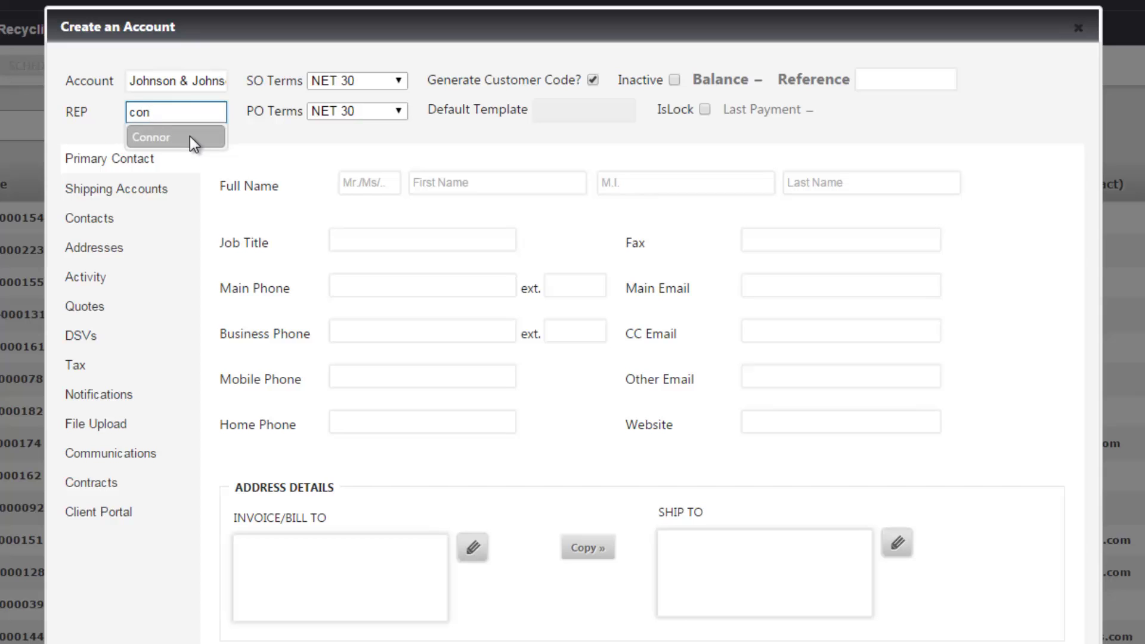
{"action": "left_click", "coordinate": [189, 136]}
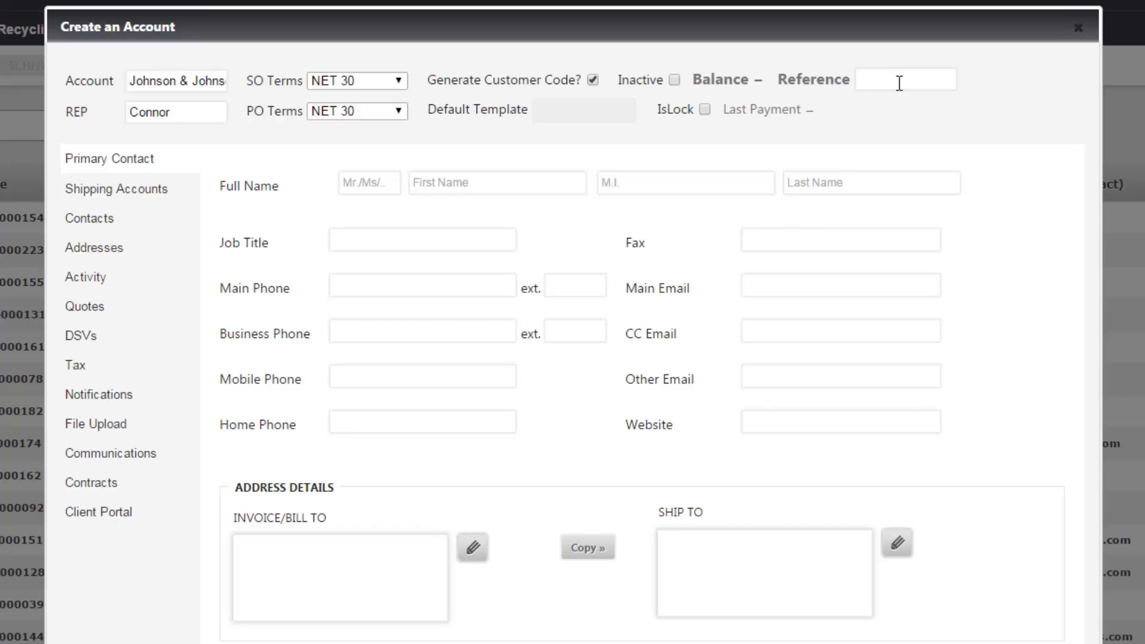
- Fill in the primary contact's name, IT Manager title, phone and e-mail fields
{"action": "left_click", "coordinate": [899, 83]}
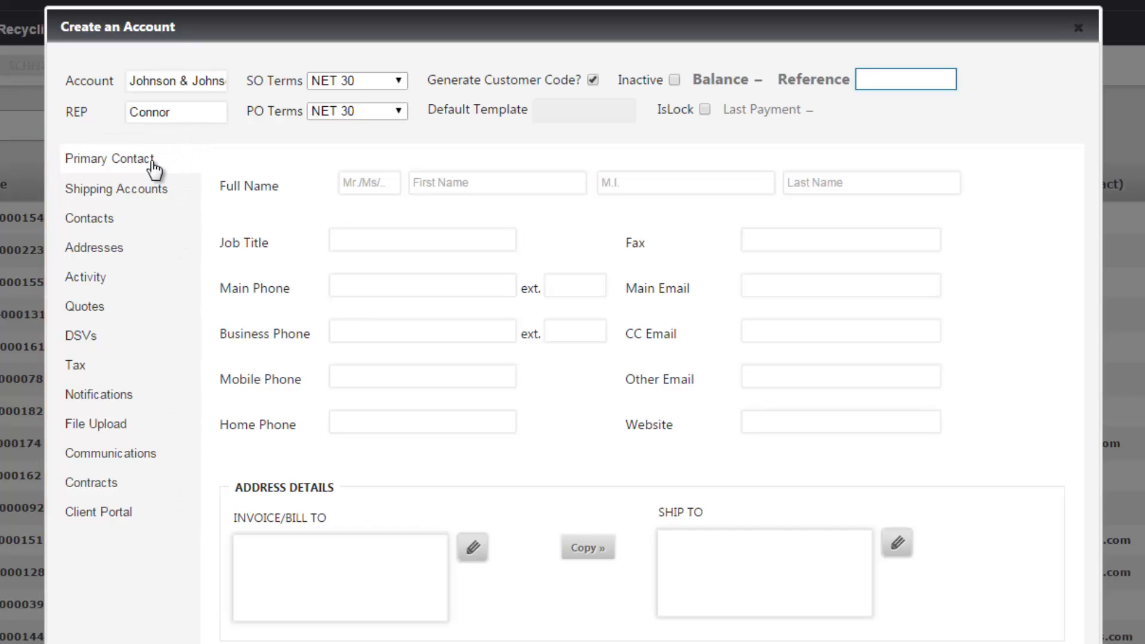
{"action": "left_click", "coordinate": [369, 182]}
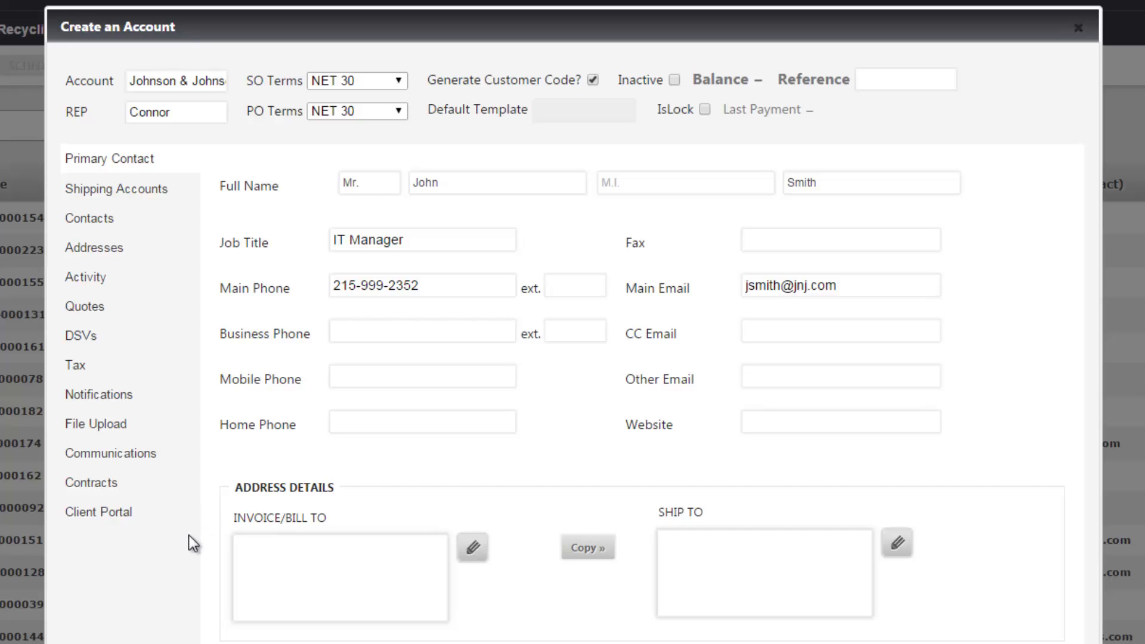
{"action": "left_click", "coordinate": [473, 549]}
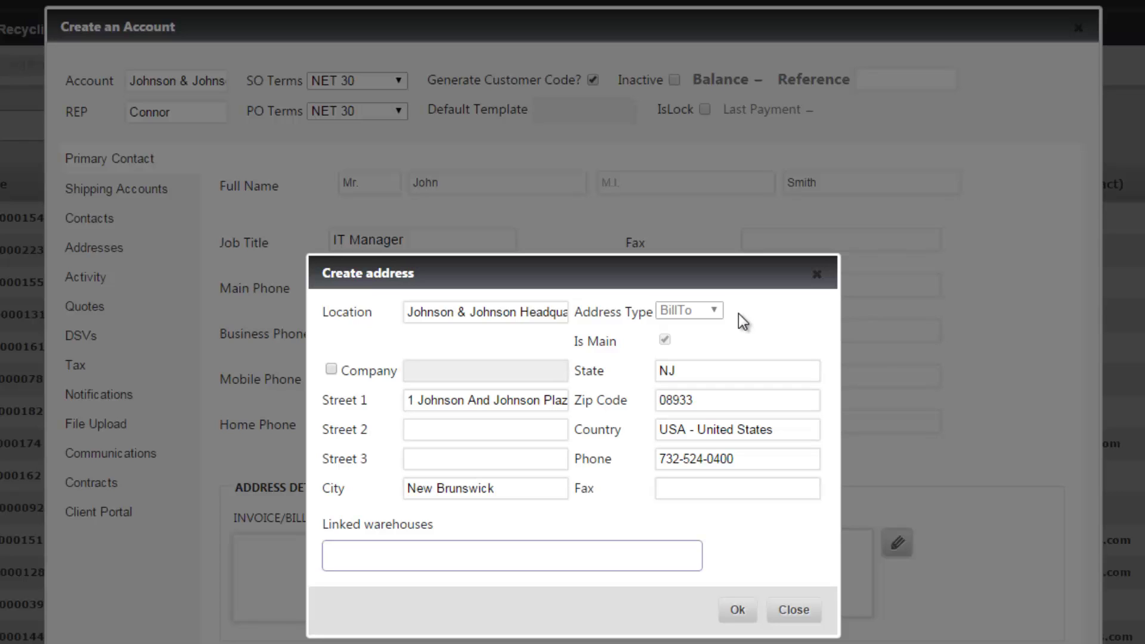
- Complete the headquarters location, street, city, state, zip and phone, then keep the address
{"action": "left_click", "coordinate": [390, 562]}
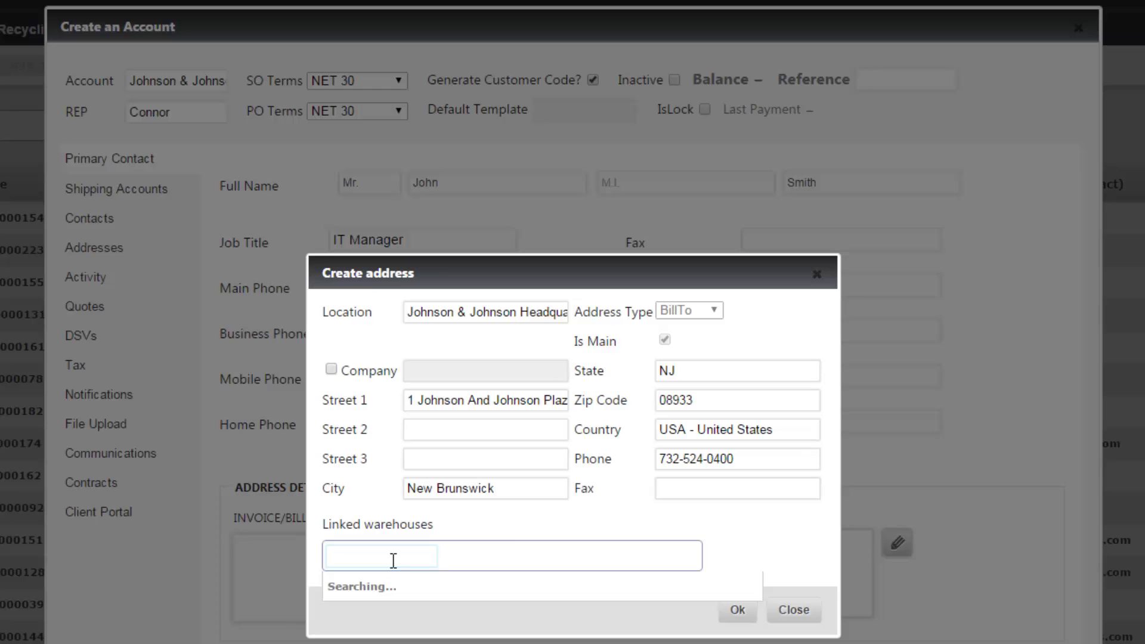
{"action": "left_click", "coordinate": [793, 609]}
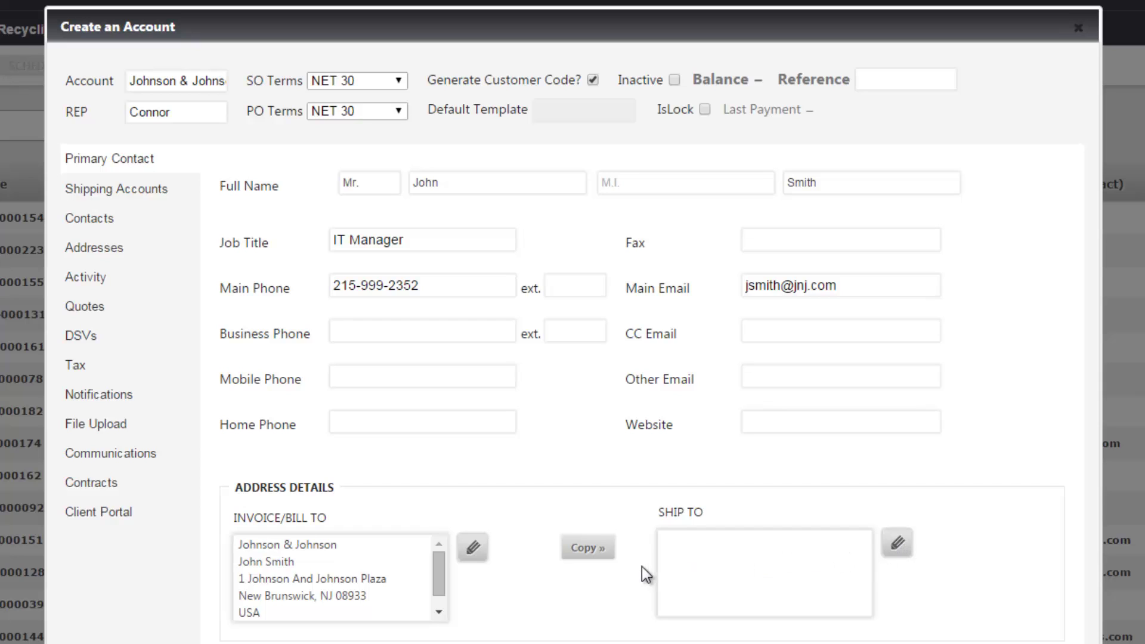
- Copy Bill To into Ship To and add the Industry/Pharma tag via 'pharm'
{"action": "left_click", "coordinate": [587, 548]}
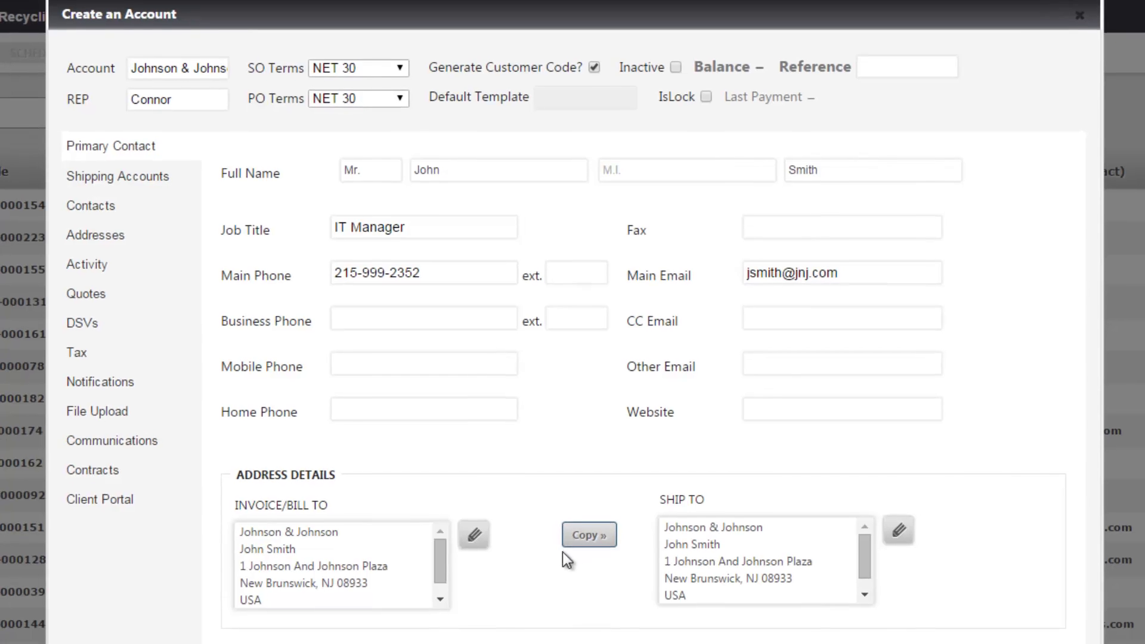
{"action": "left_click", "coordinate": [415, 554]}
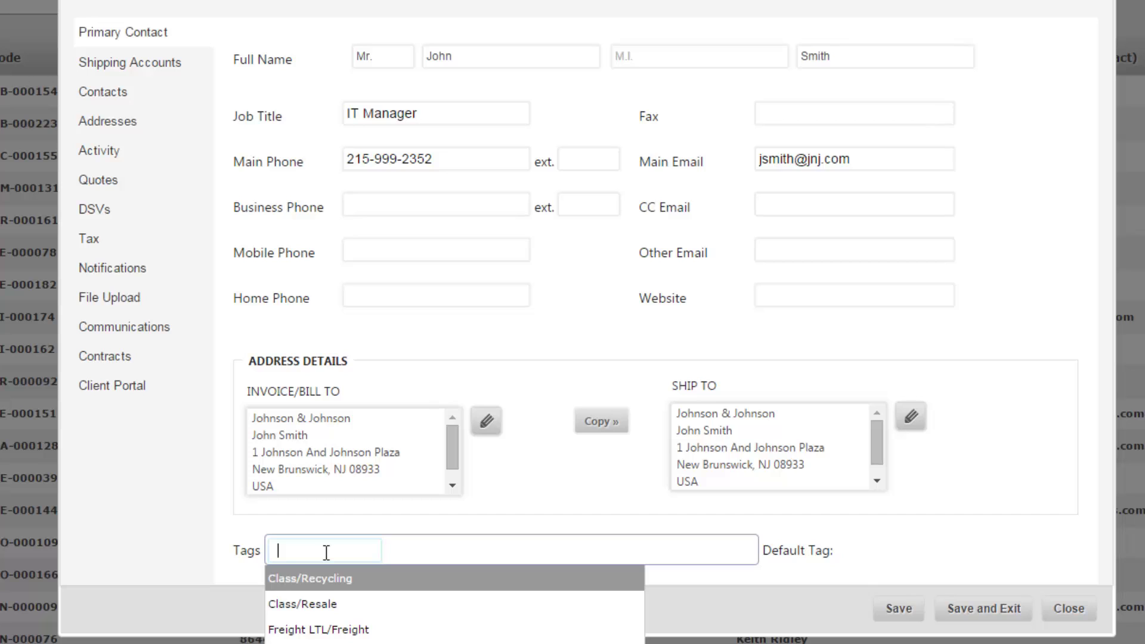
{"action": "type", "text": "pharm"}
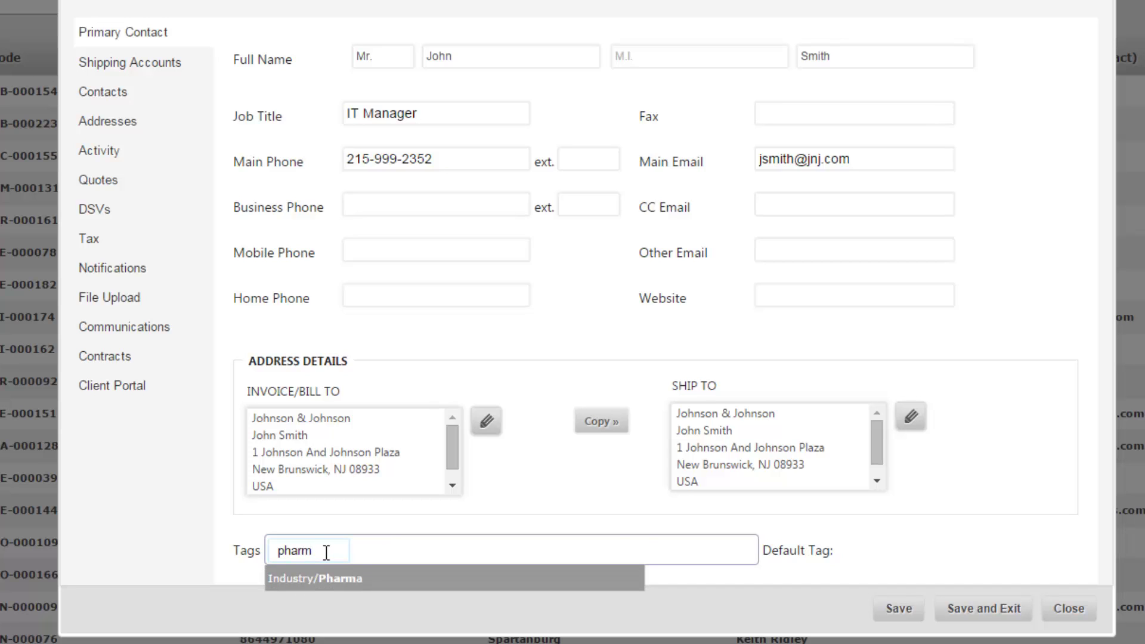
{"action": "left_click", "coordinate": [377, 582]}
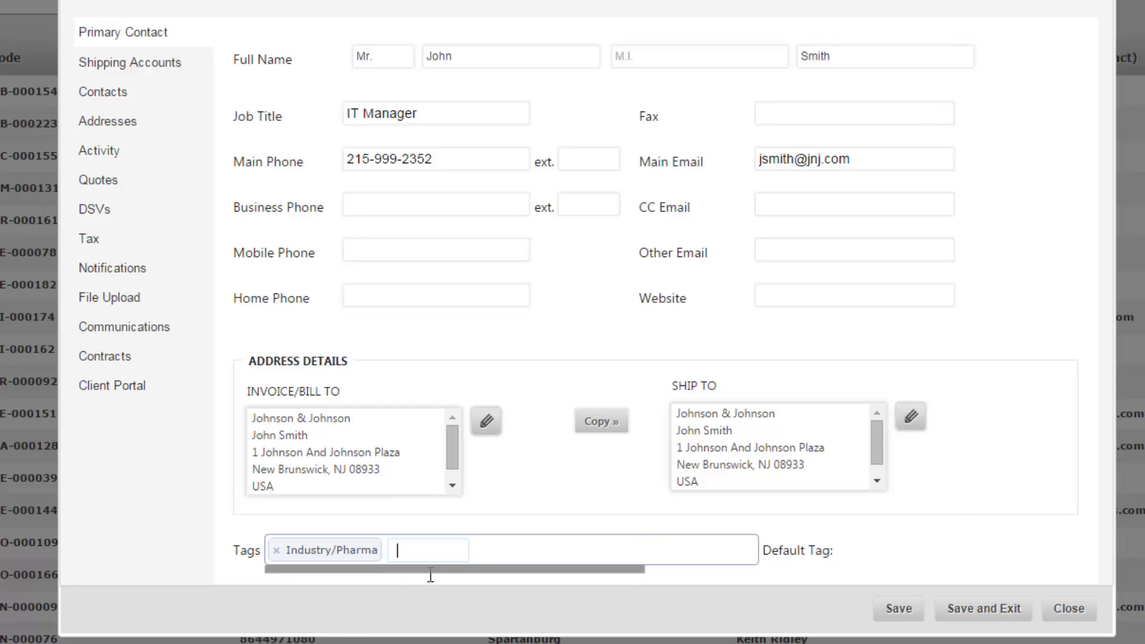
{"action": "left_click", "coordinate": [949, 528]}
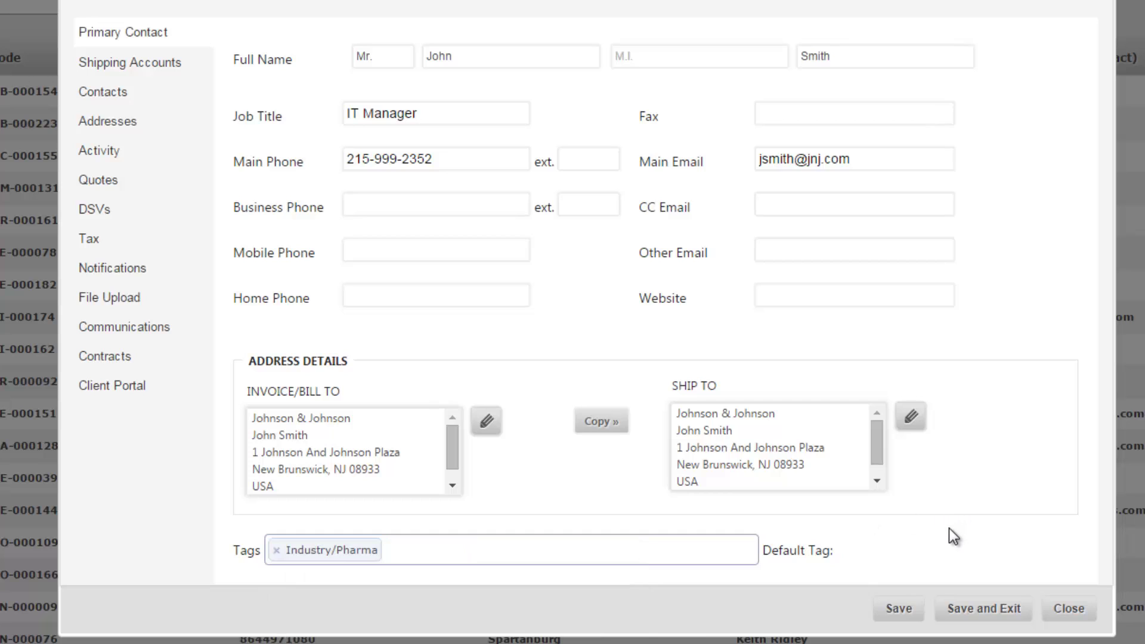
- Review Shipping Accounts and Contacts, cancel a new contact, and show the Addresses list
{"action": "left_click", "coordinate": [189, 71]}
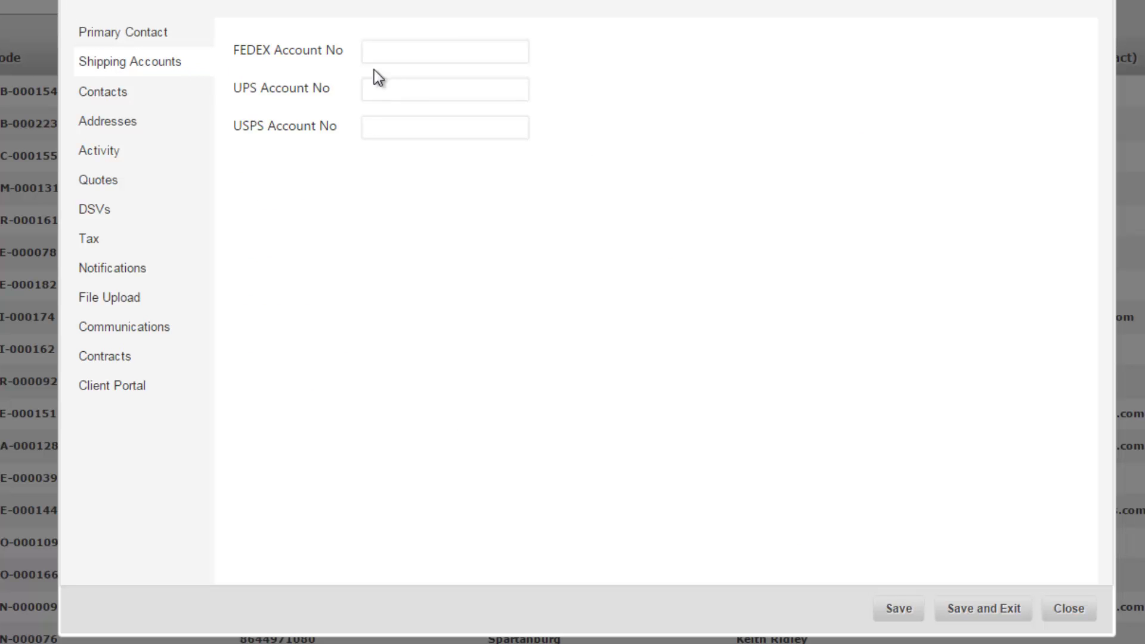
{"action": "left_click", "coordinate": [484, 51]}
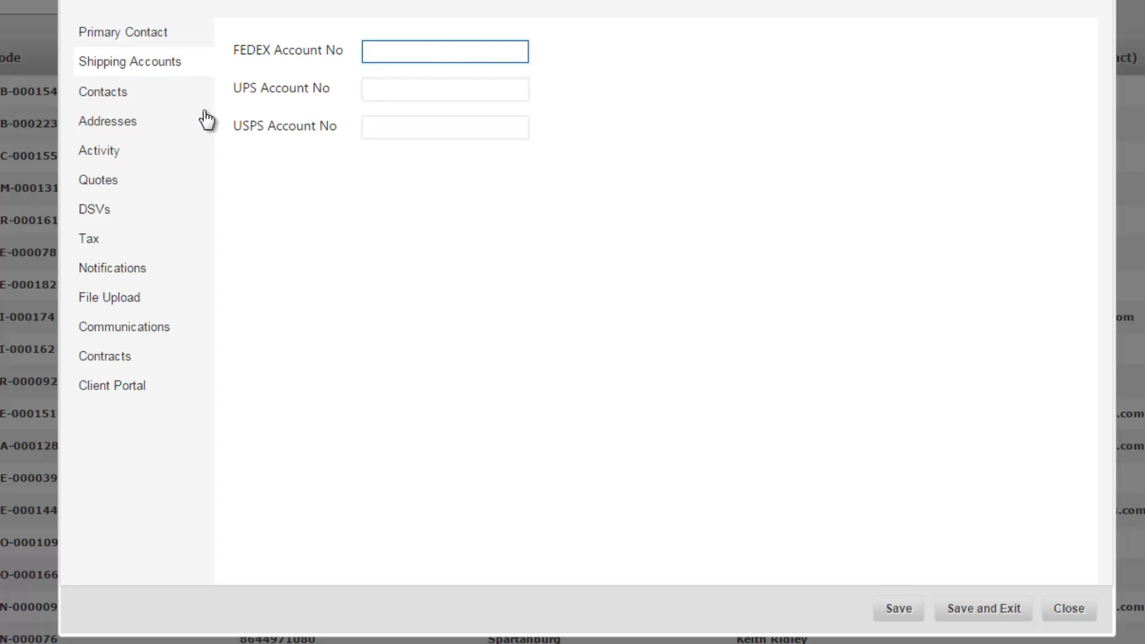
{"action": "left_click", "coordinate": [153, 95]}
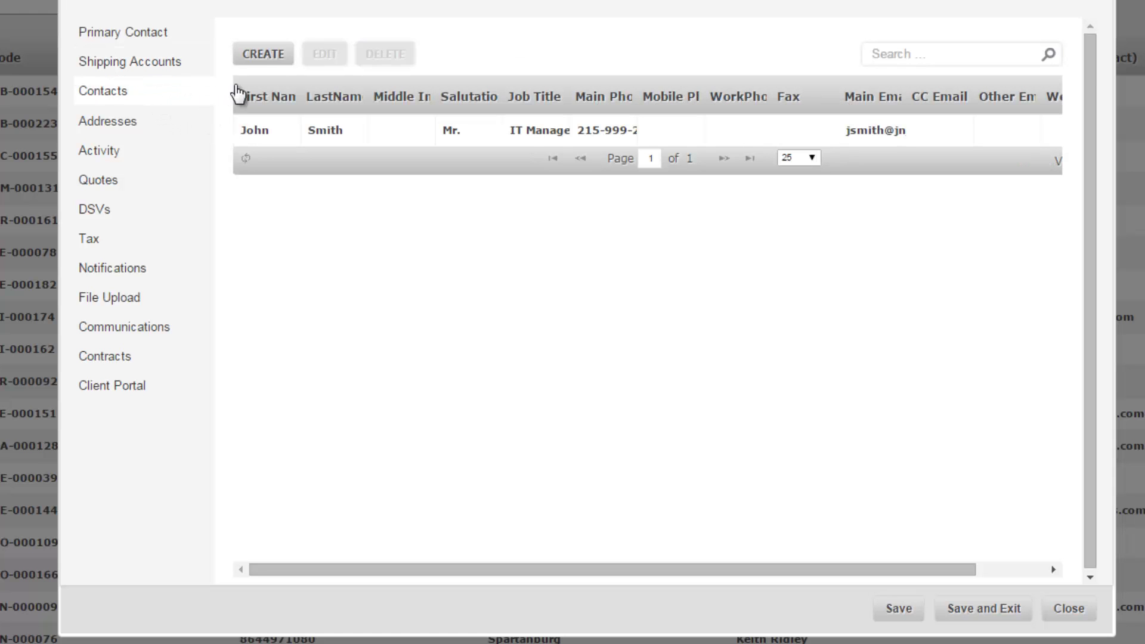
{"action": "left_click", "coordinate": [259, 59]}
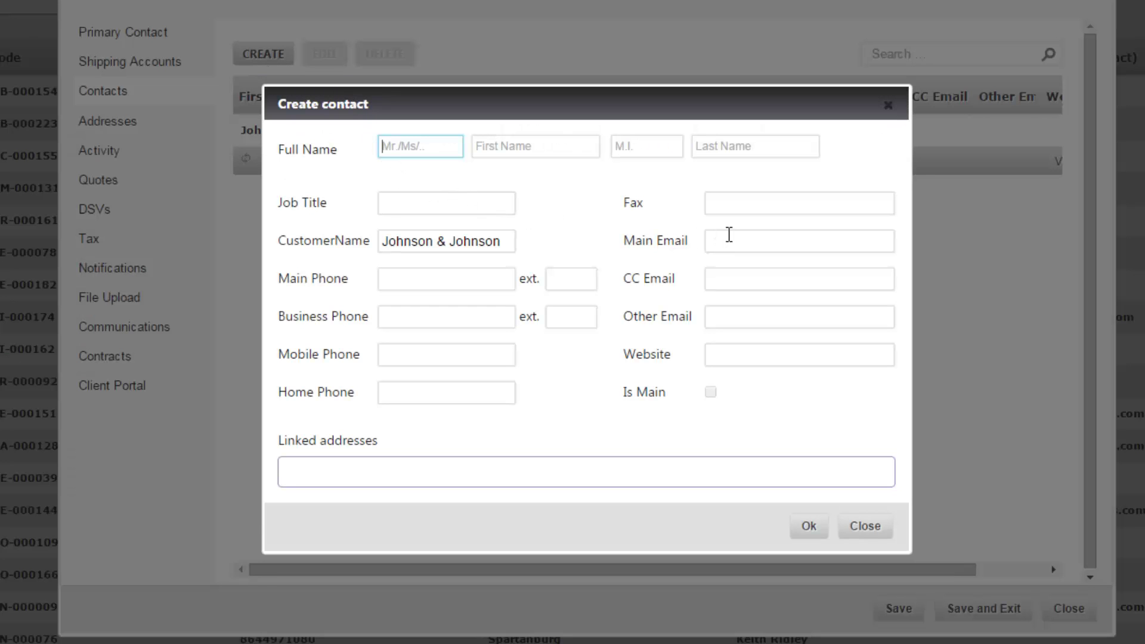
{"action": "left_click", "coordinate": [885, 113]}
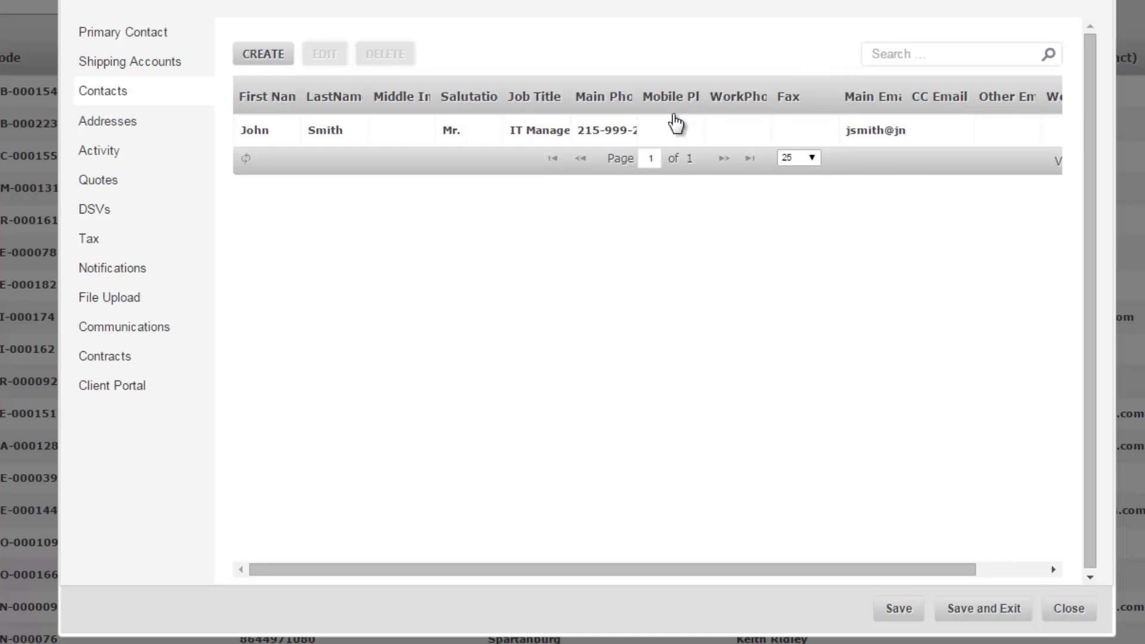
{"action": "left_click", "coordinate": [181, 134]}
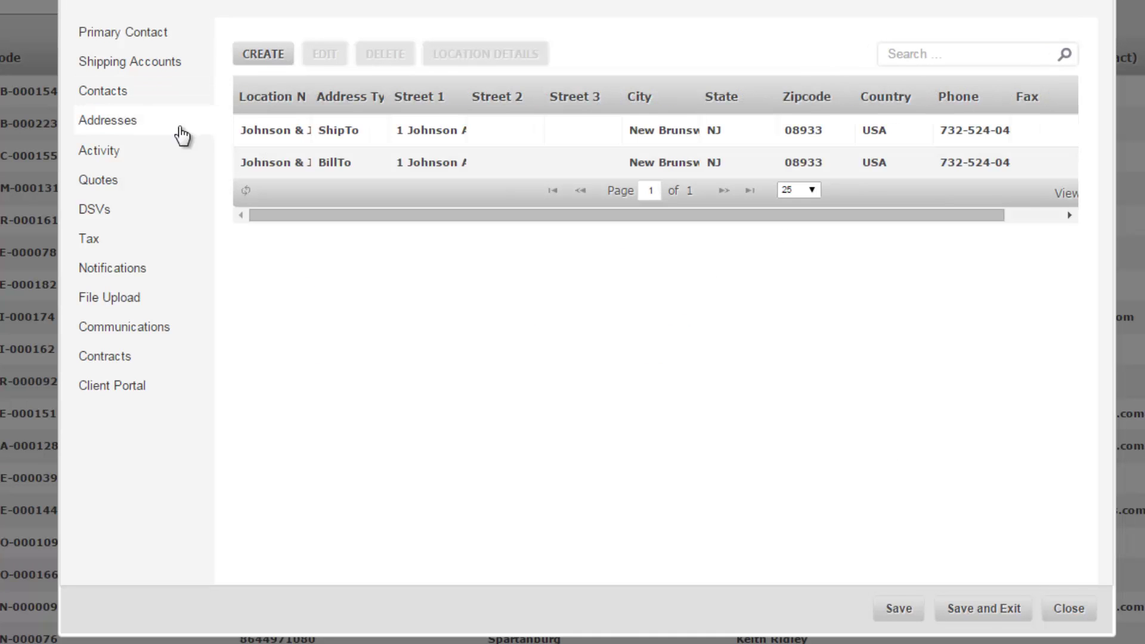
- Draft a main ShipTo address, browse linked contacts and warehouses, then abandon it for Activity
{"action": "left_click", "coordinate": [276, 60]}
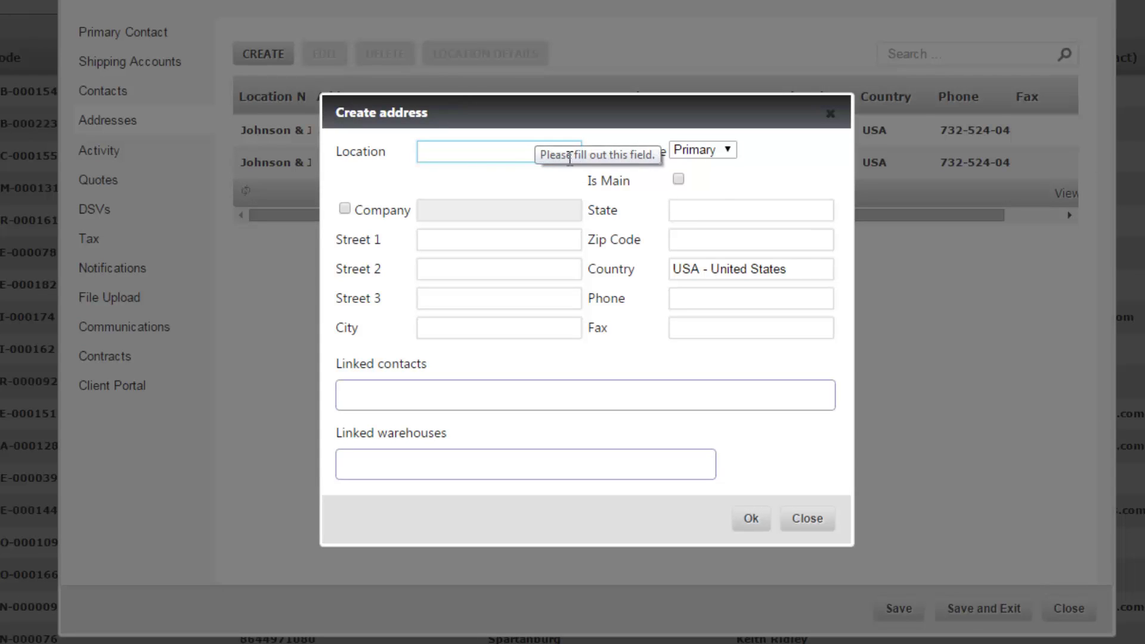
{"action": "left_click", "coordinate": [732, 149]}
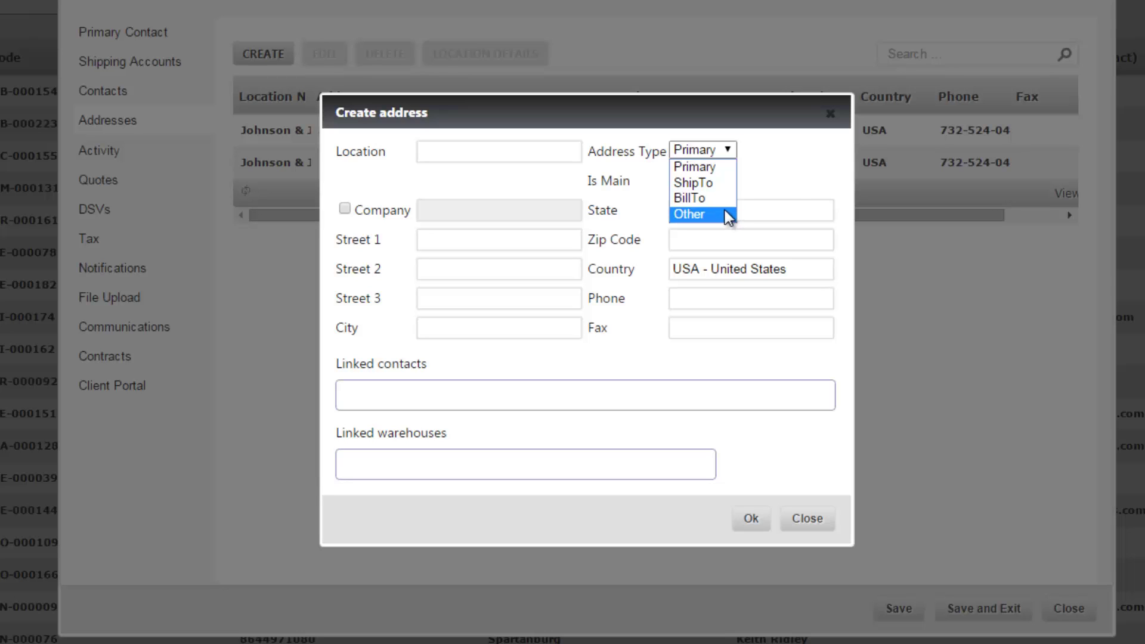
{"action": "left_click", "coordinate": [748, 175]}
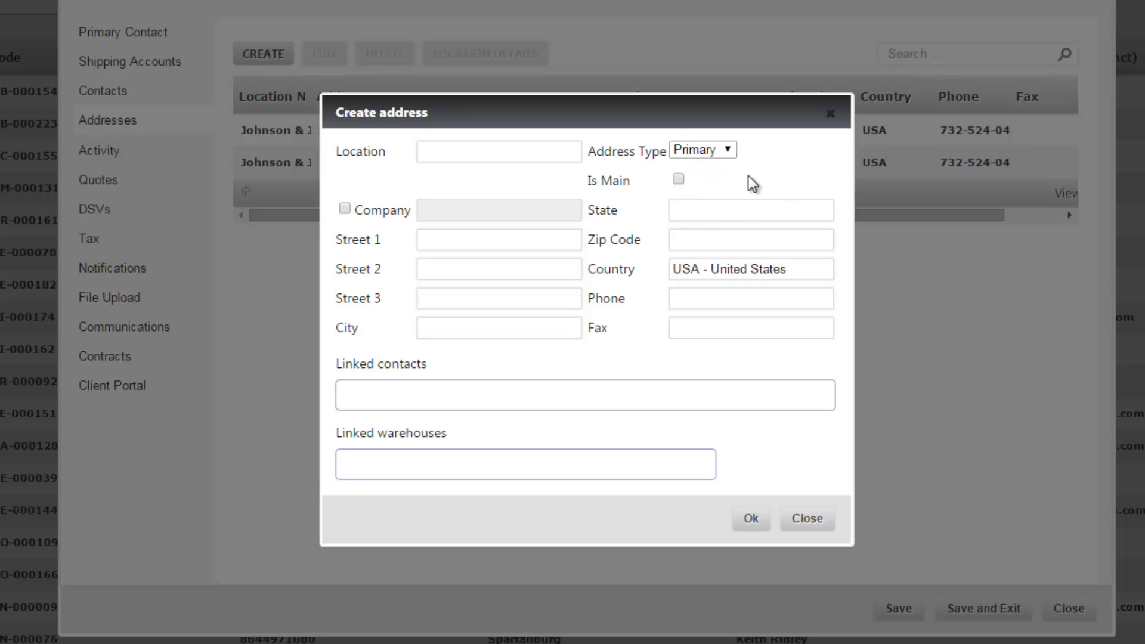
{"action": "left_click", "coordinate": [678, 180]}
{"action": "left_click", "coordinate": [723, 150]}
{"action": "left_click", "coordinate": [722, 187]}
{"action": "left_click", "coordinate": [439, 395]}
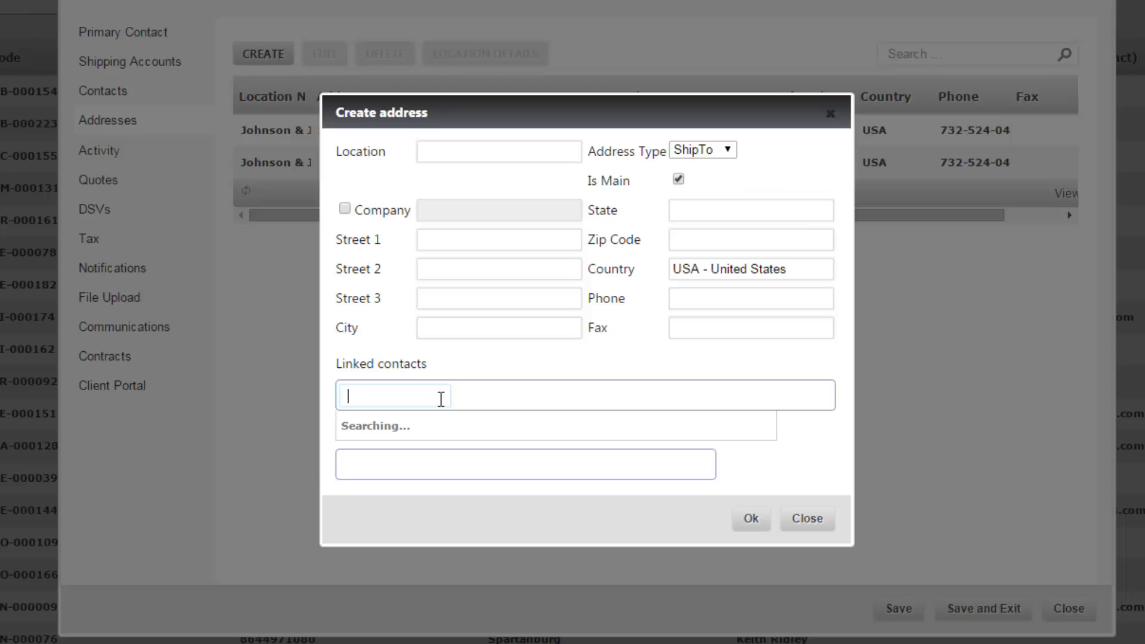
{"action": "left_click", "coordinate": [429, 462]}
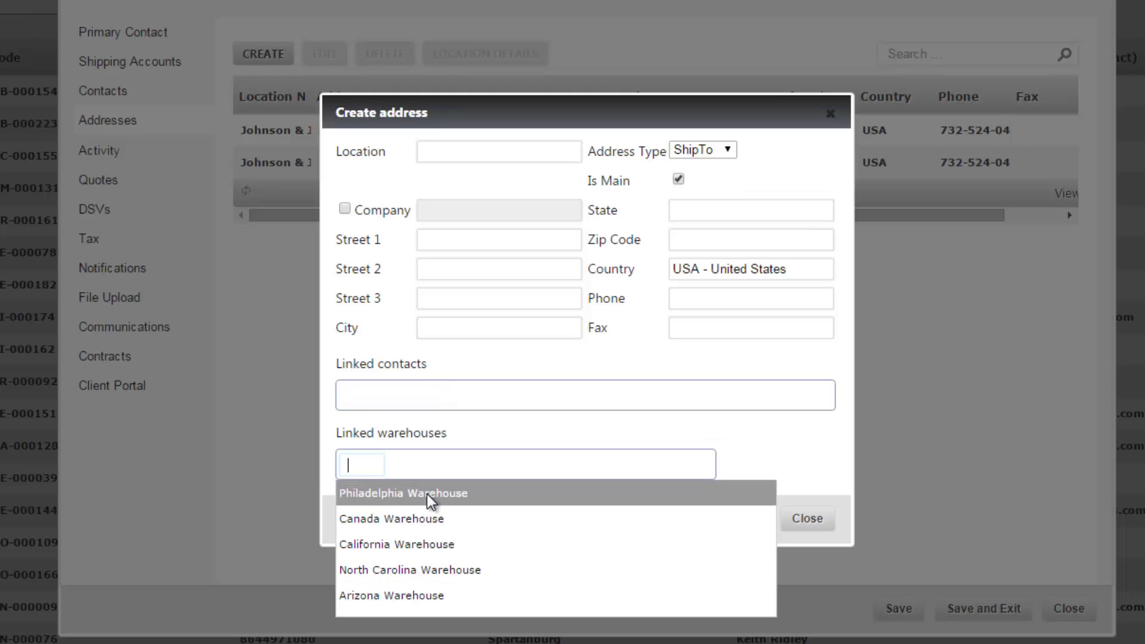
{"action": "left_click", "coordinate": [110, 152]}
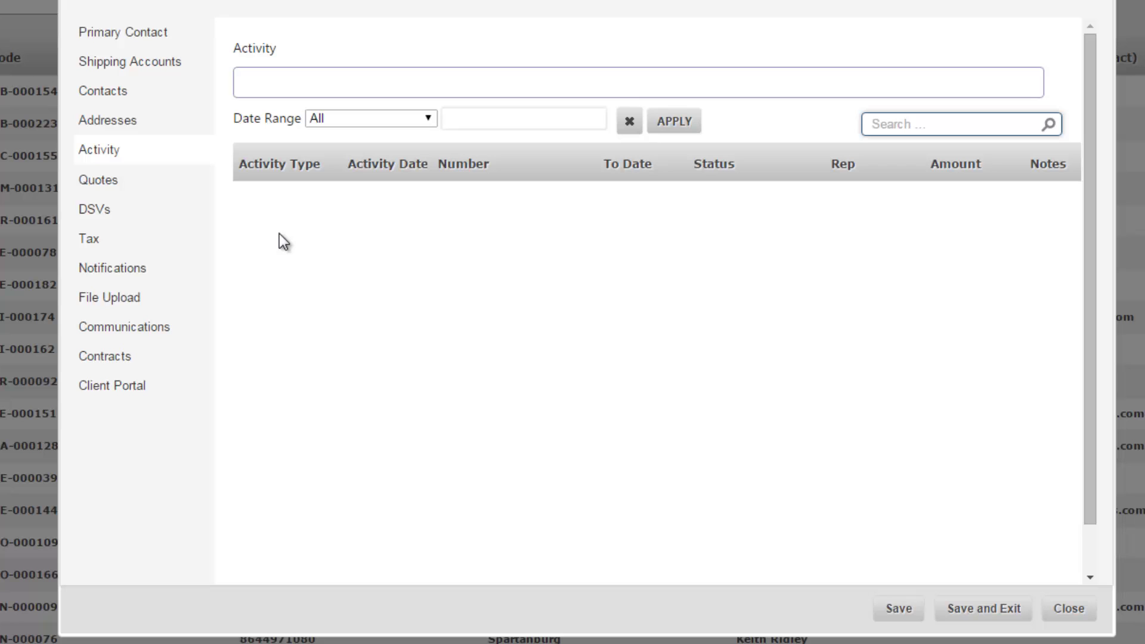
- Check the activity types and Quotes list, discard a new quote, and show DSVs
{"action": "left_click", "coordinate": [284, 85]}
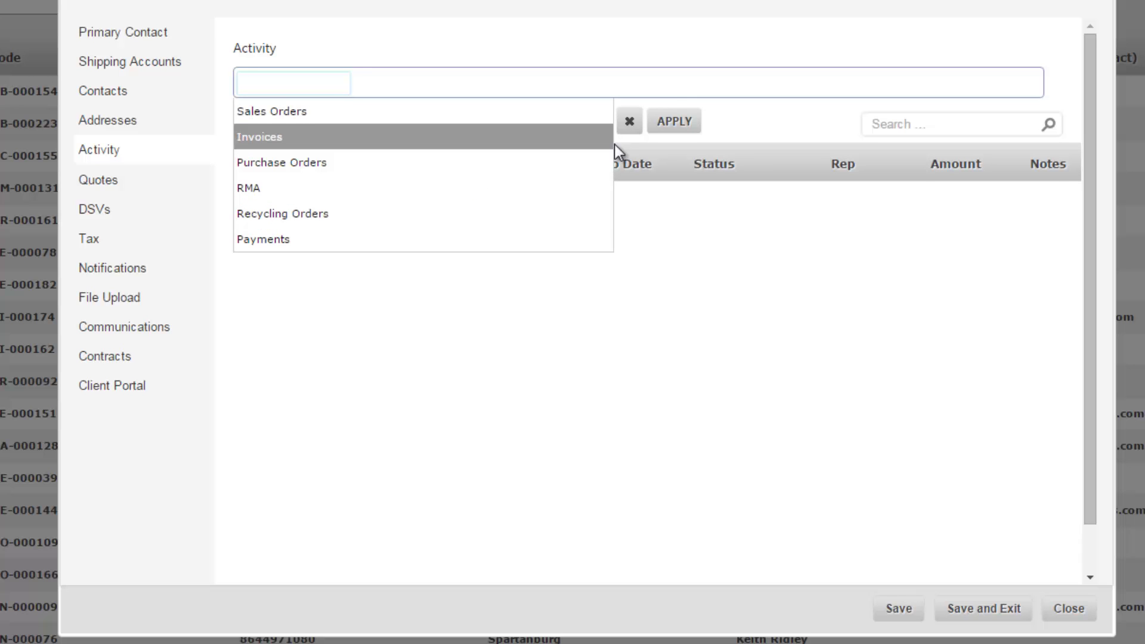
{"action": "left_click", "coordinate": [760, 116]}
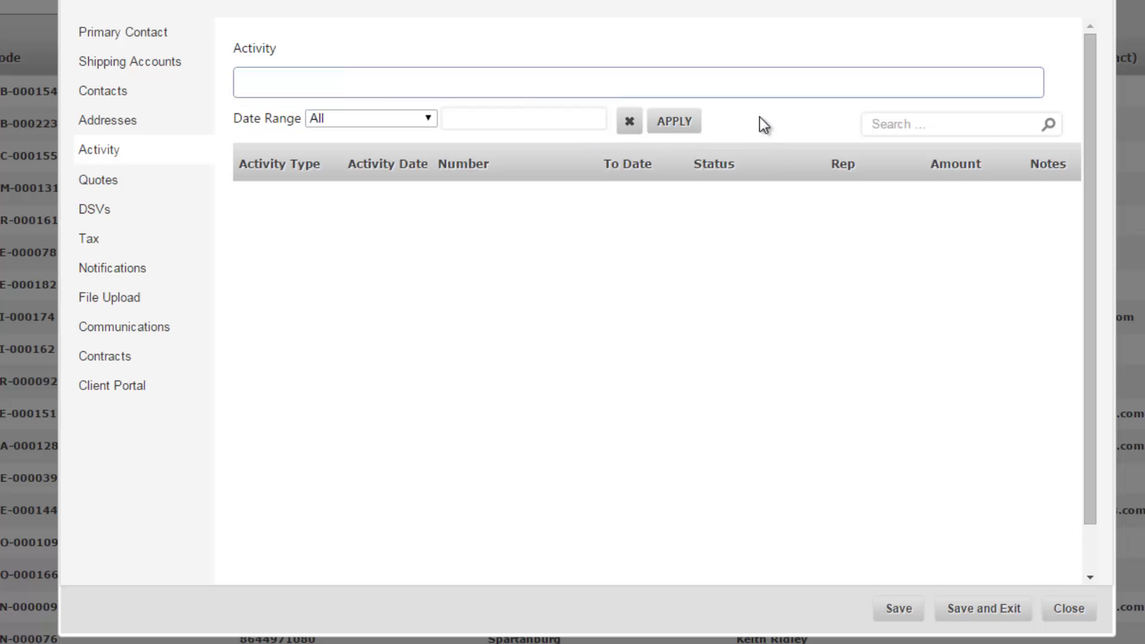
{"action": "left_click", "coordinate": [170, 181]}
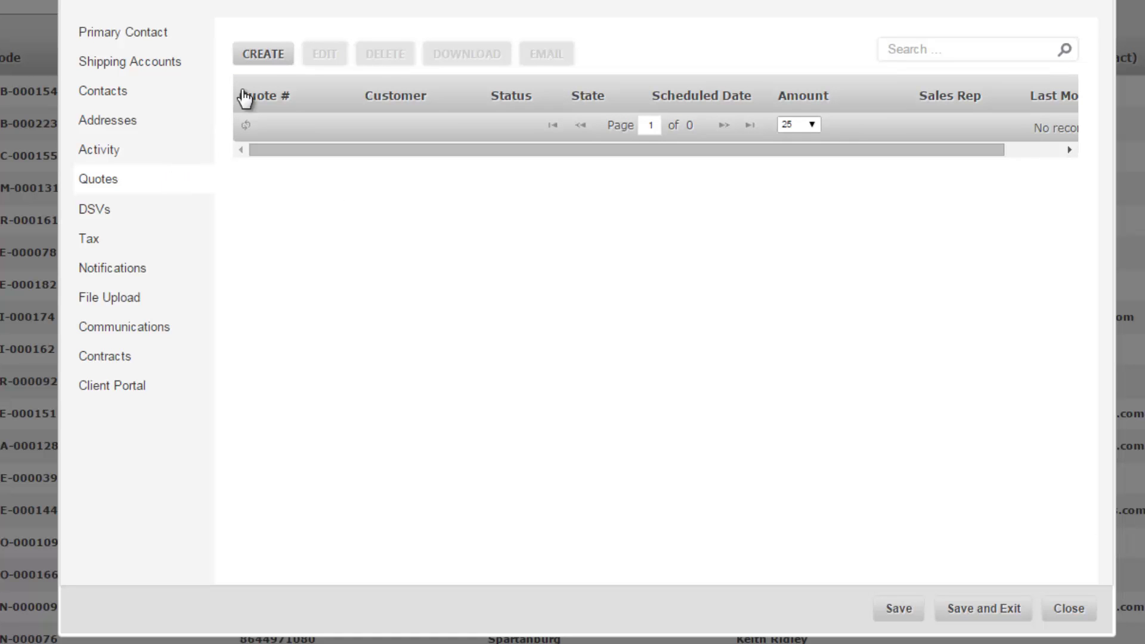
{"action": "left_click", "coordinate": [271, 55]}
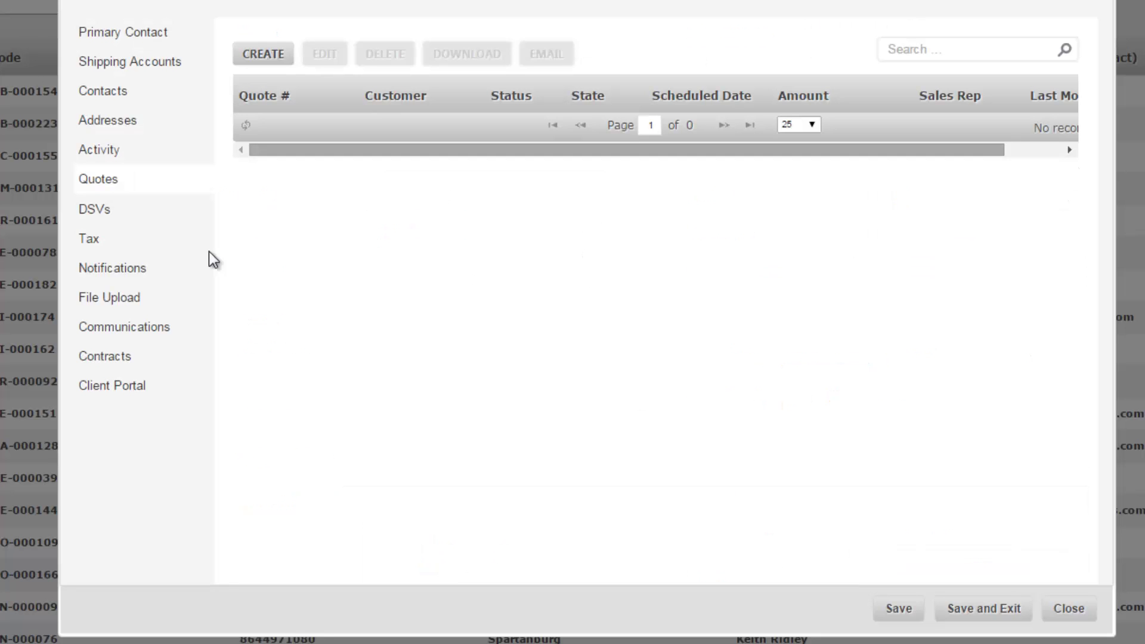
{"action": "left_click", "coordinate": [154, 220]}
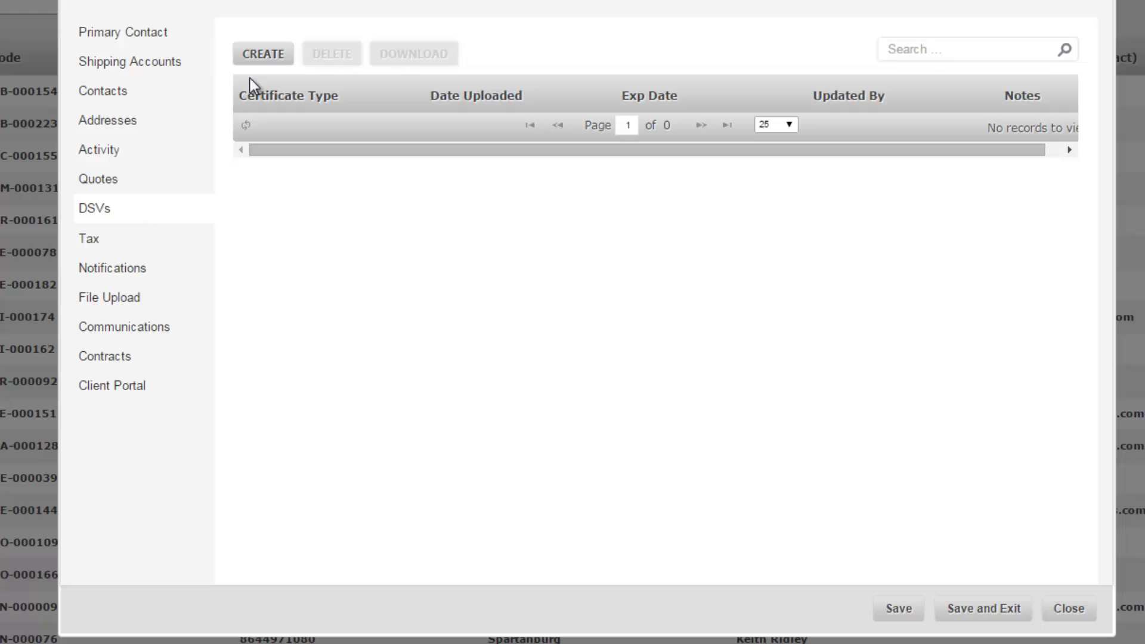
- Enter an ISO 26000 DSV certificate with expiration date 02/24/2016
{"action": "left_click", "coordinate": [263, 55]}
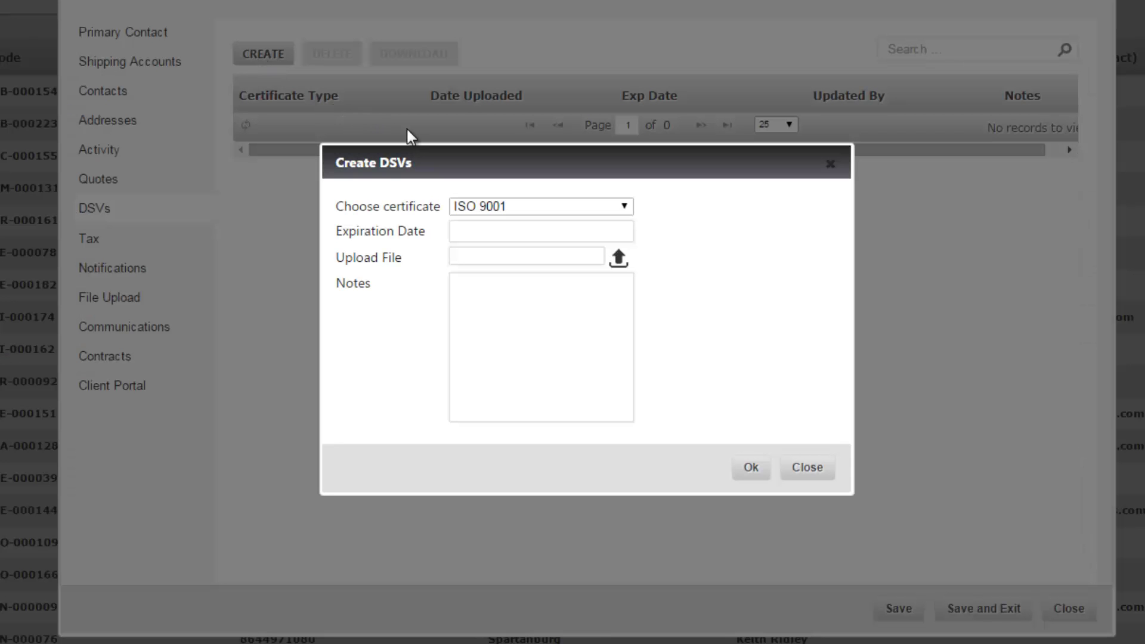
{"action": "left_click", "coordinate": [625, 209]}
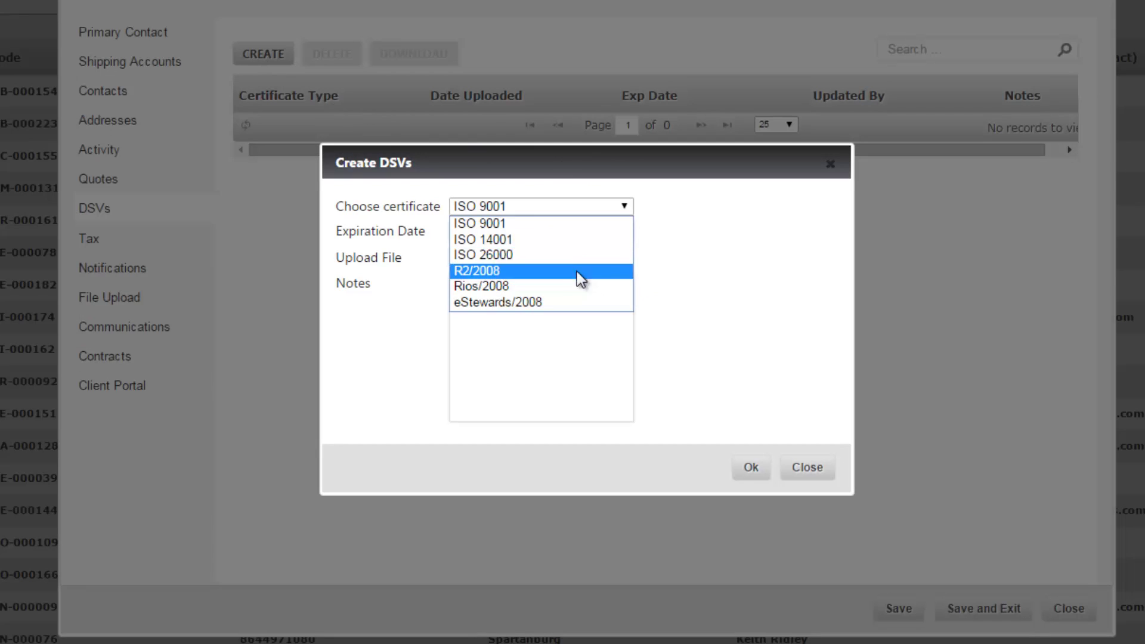
{"action": "left_click", "coordinate": [554, 255]}
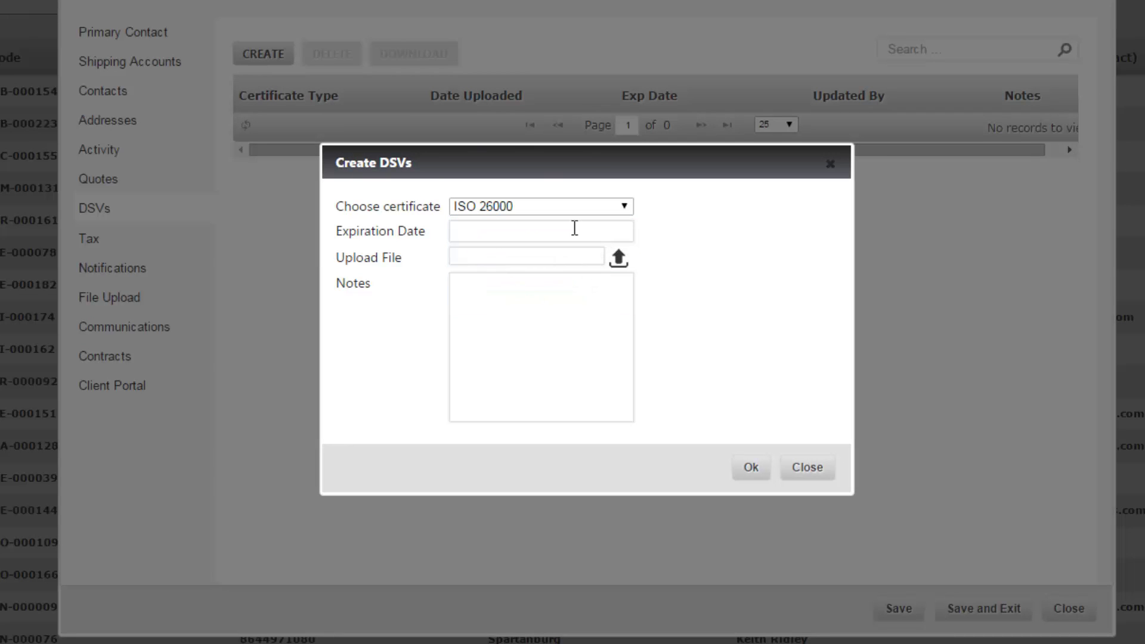
{"action": "left_click", "coordinate": [576, 231]}
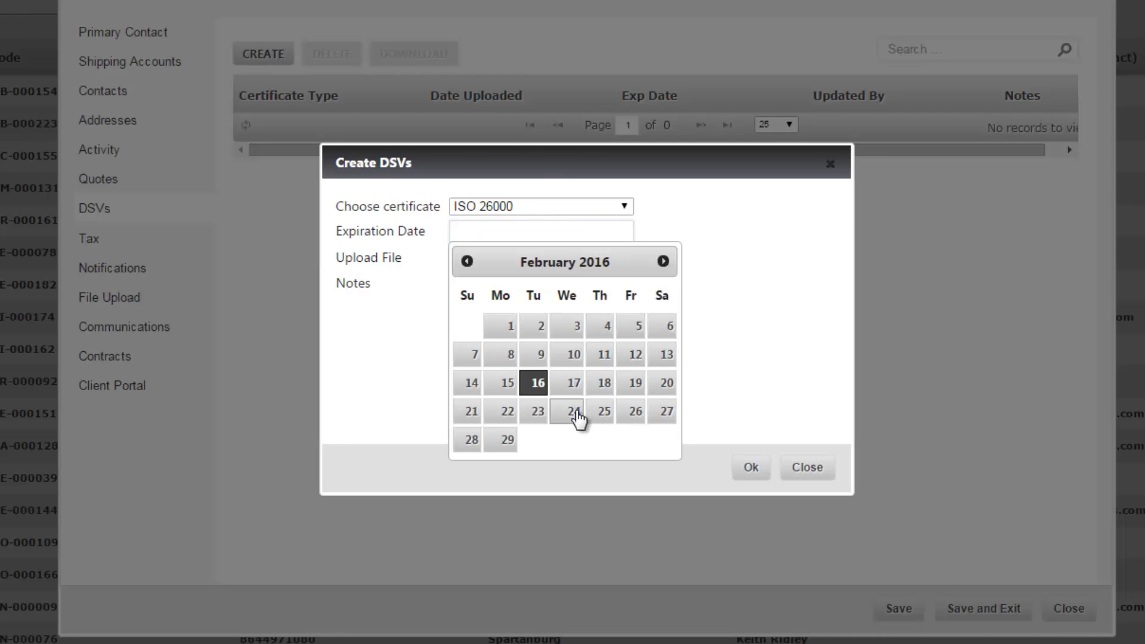
{"action": "left_click", "coordinate": [576, 412]}
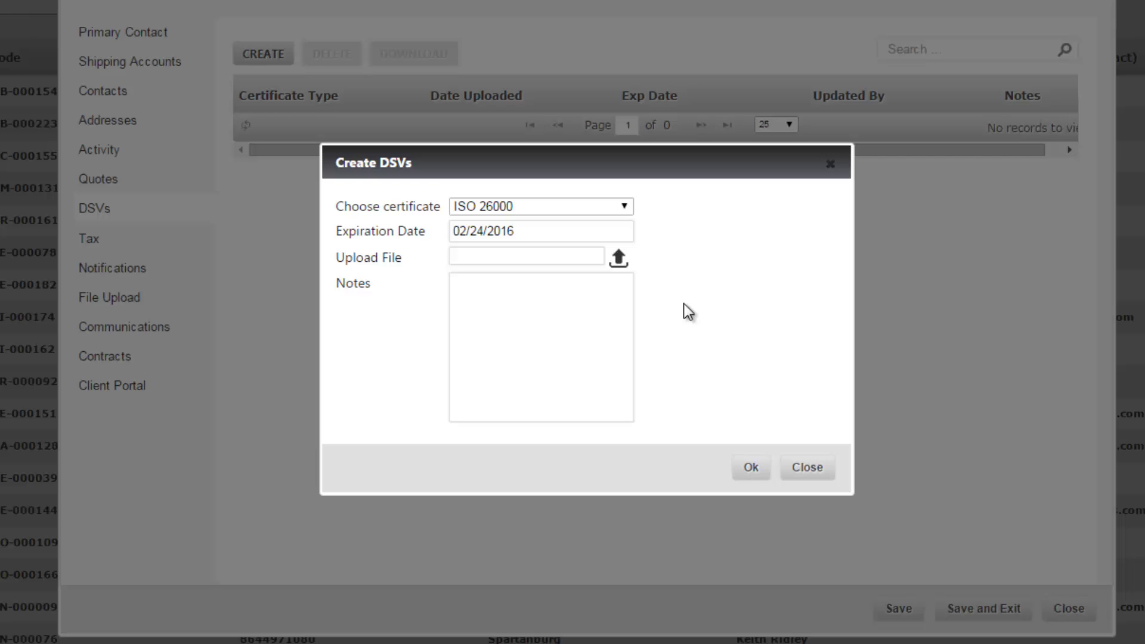
{"action": "left_click", "coordinate": [830, 163]}
{"action": "left_click", "coordinate": [171, 270]}
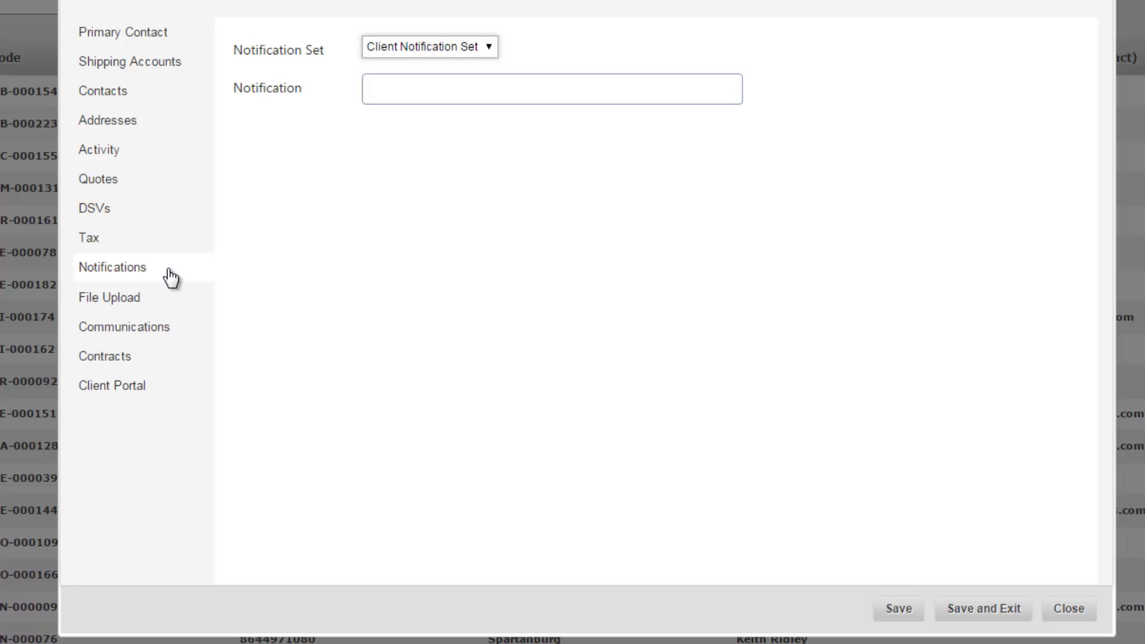
- Confirm Client Notification Set as the notification set, then show File Upload
{"action": "left_click", "coordinate": [487, 48]}
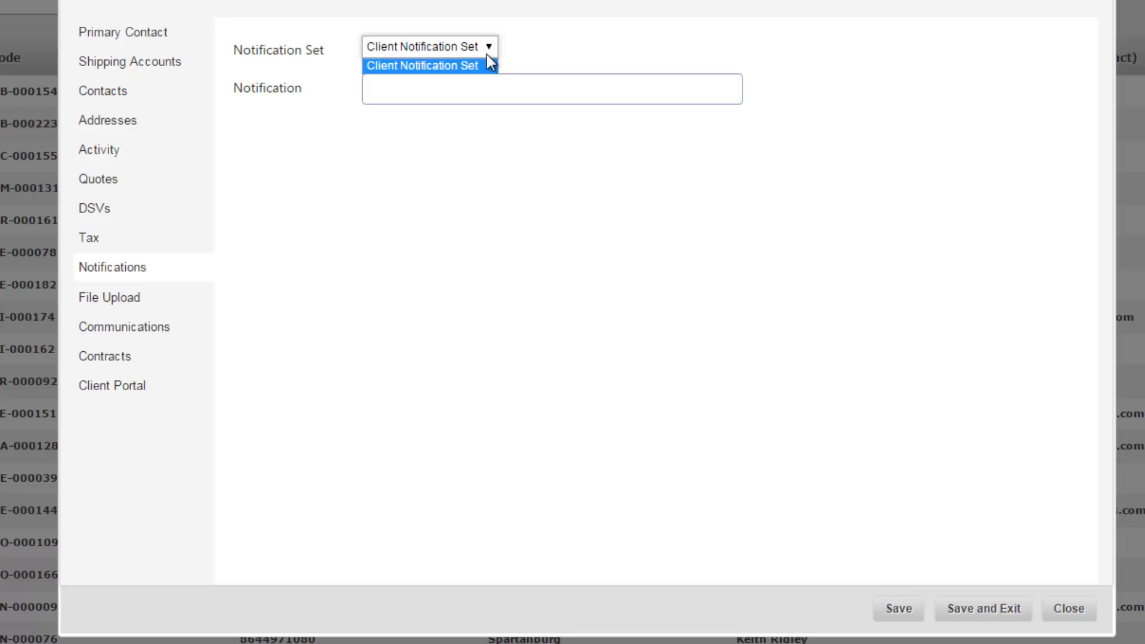
{"action": "left_click", "coordinate": [475, 64]}
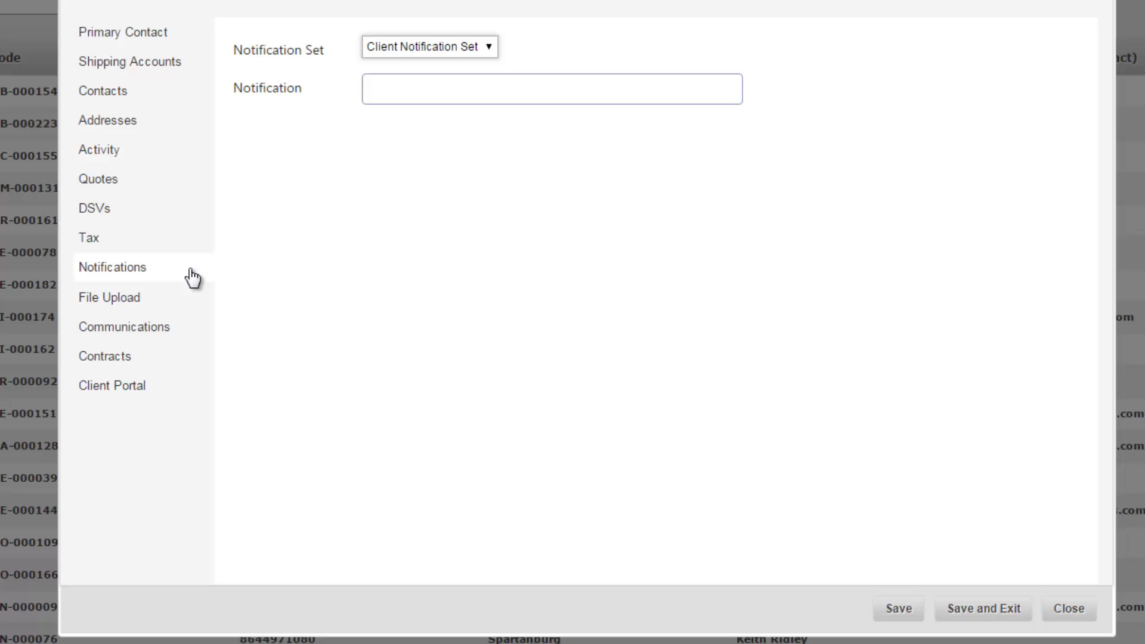
{"action": "left_click", "coordinate": [182, 305]}
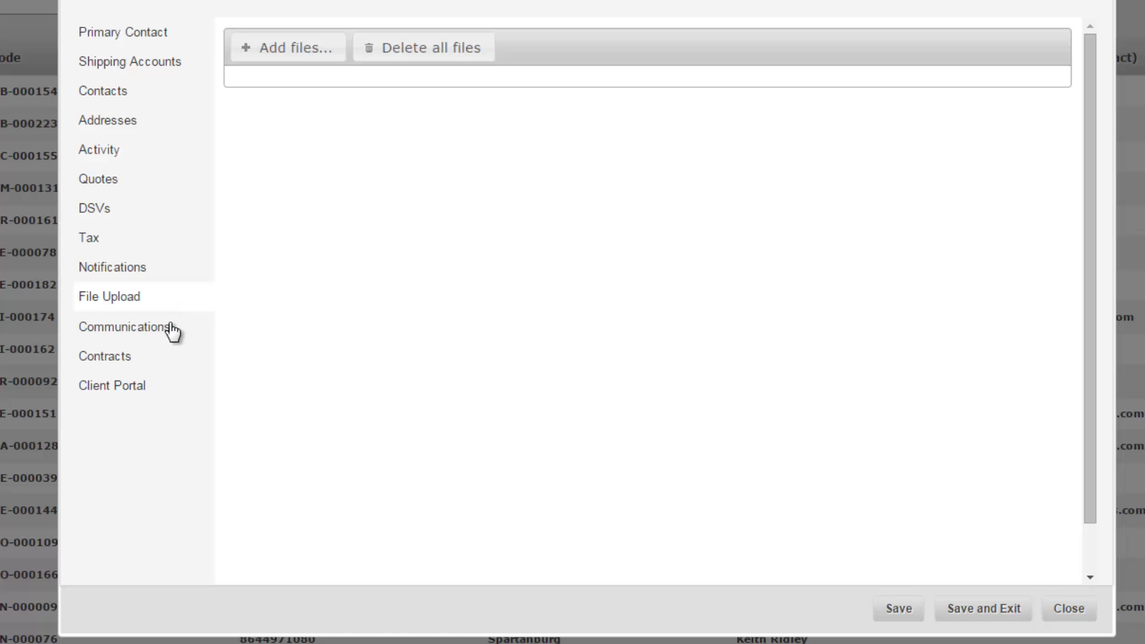
- Post a comment reading 'test' on the account's Communications page
{"action": "left_click", "coordinate": [176, 329]}
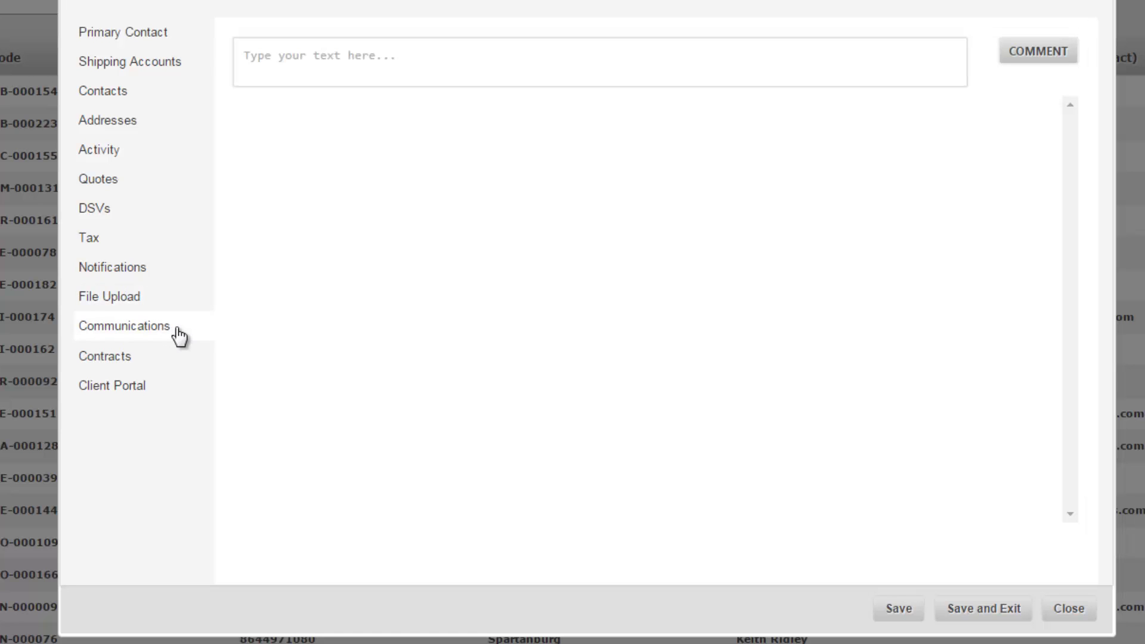
{"action": "left_click", "coordinate": [419, 67]}
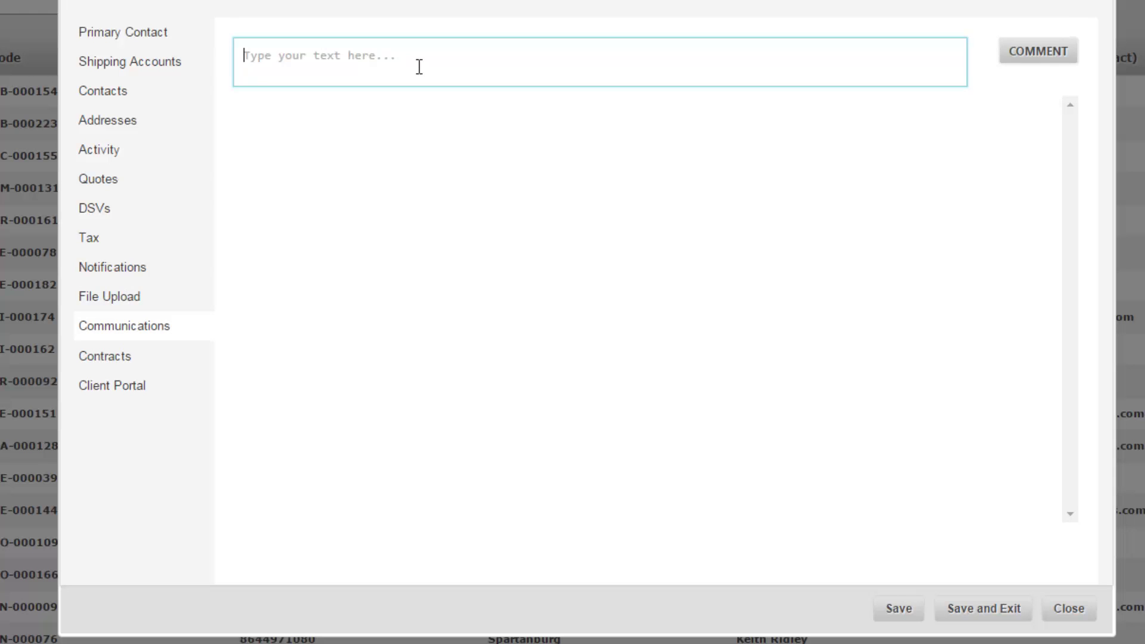
{"action": "type", "text": "test"}
{"action": "left_click", "coordinate": [1068, 62]}
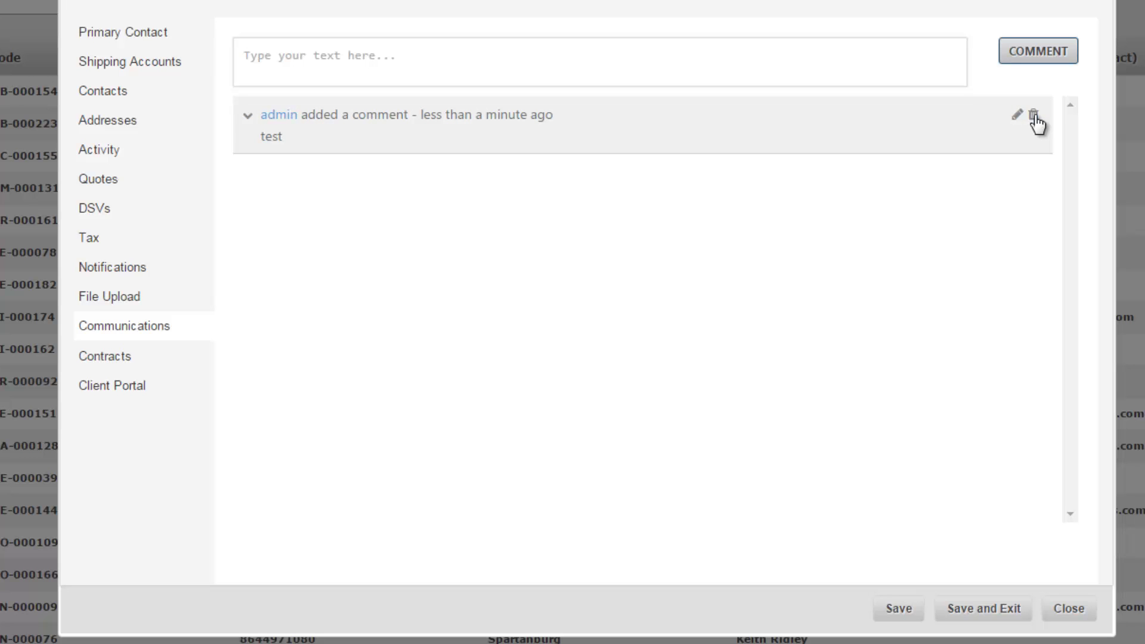
- Show the account's Contracts page, which lists no contracts for All expiration dates
{"action": "left_click", "coordinate": [150, 363]}
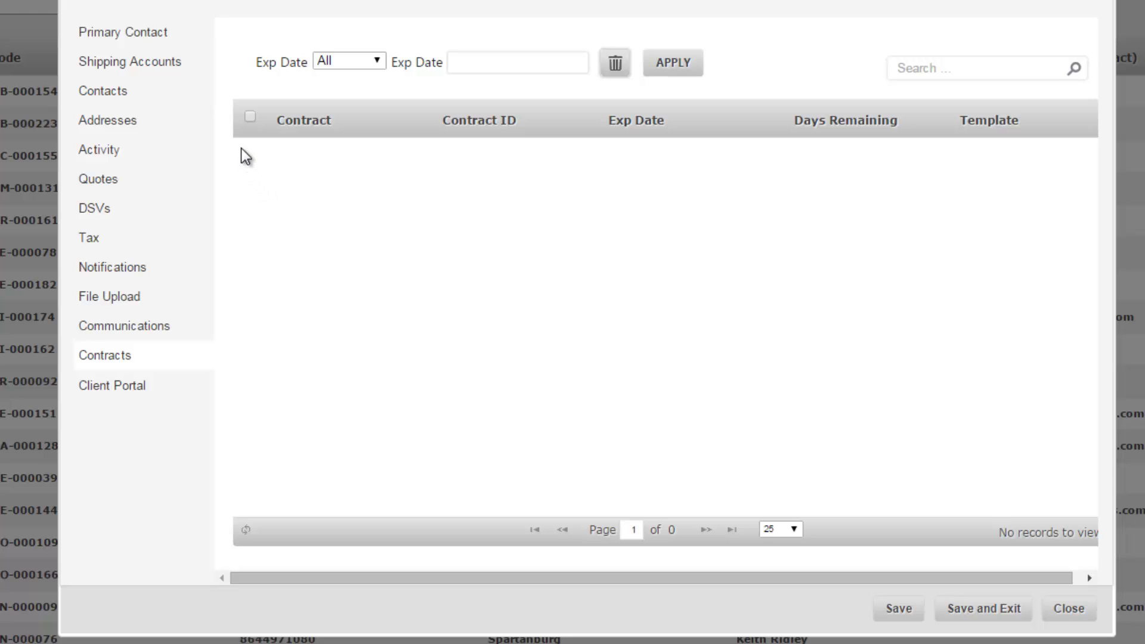
- Enable Client Portal access and give the contact an available portal login, replacing the rejected first choice
{"action": "left_click", "coordinate": [177, 389]}
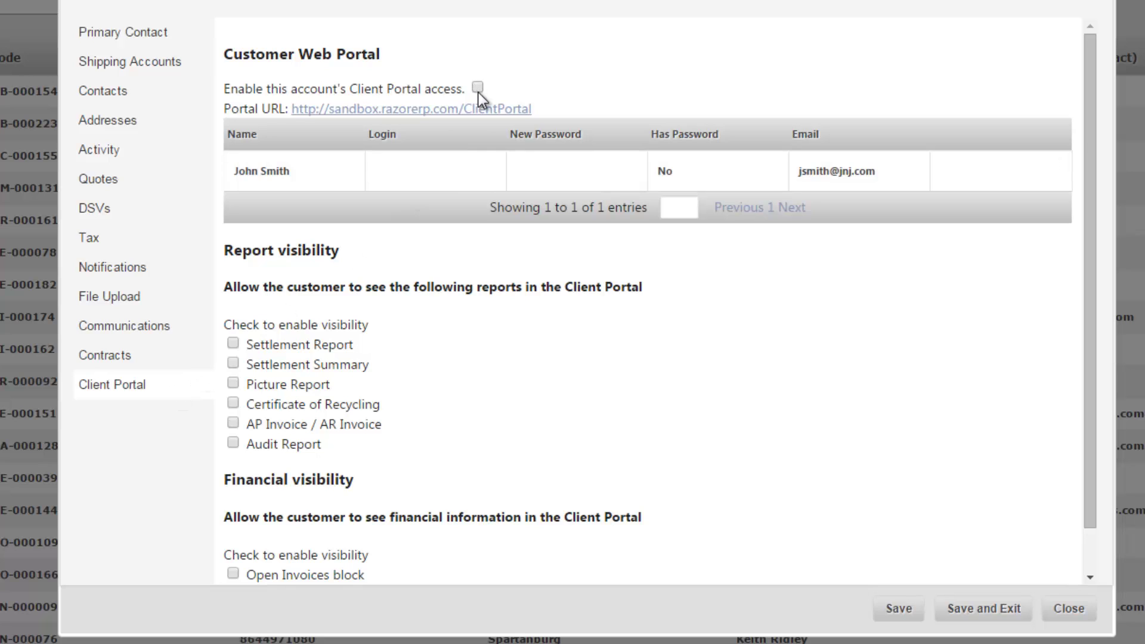
{"action": "left_click", "coordinate": [412, 172]}
{"action": "type", "text": "test"}
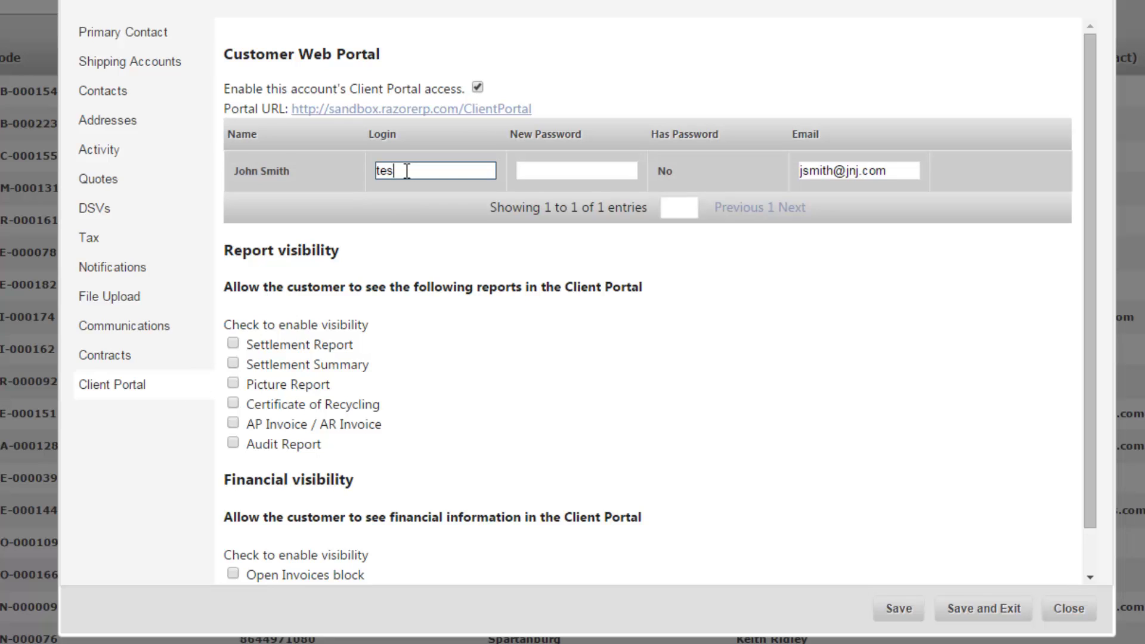
{"action": "type", "text": "ing"}
{"action": "left_click", "coordinate": [444, 271]}
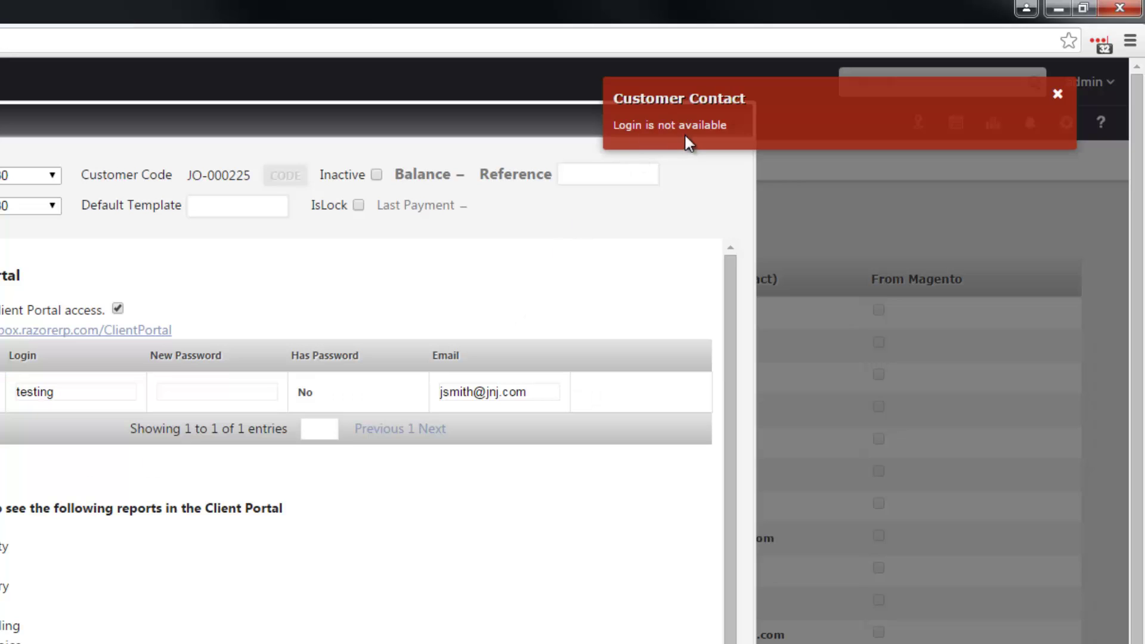
{"action": "left_click", "coordinate": [72, 391]}
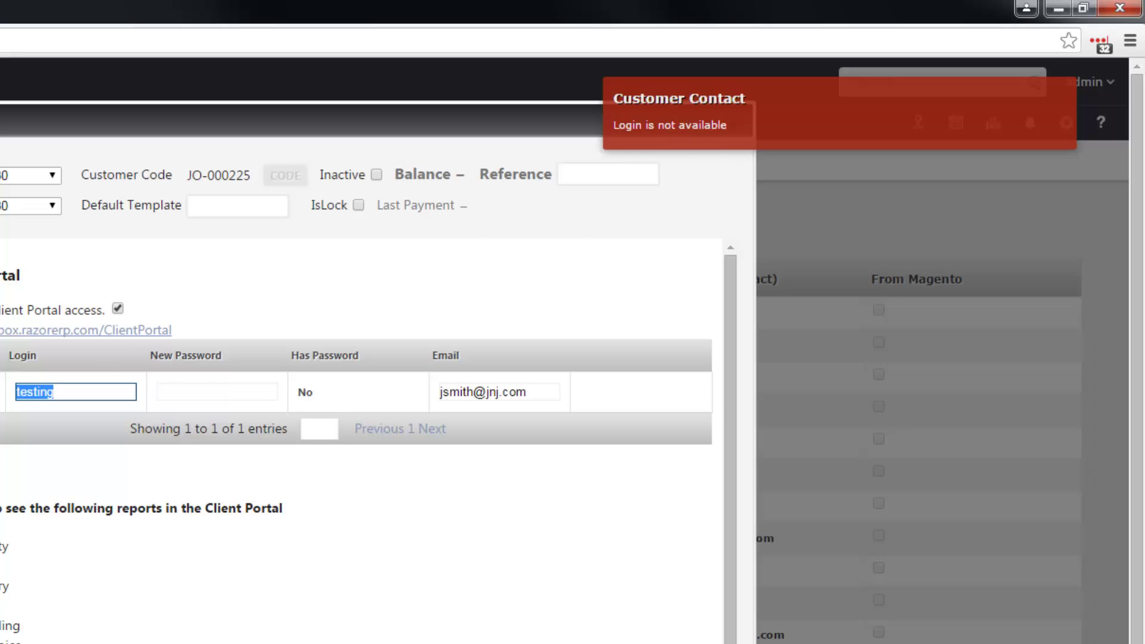
{"action": "type", "text": "jsmith"}
{"action": "left_click", "coordinate": [177, 469]}
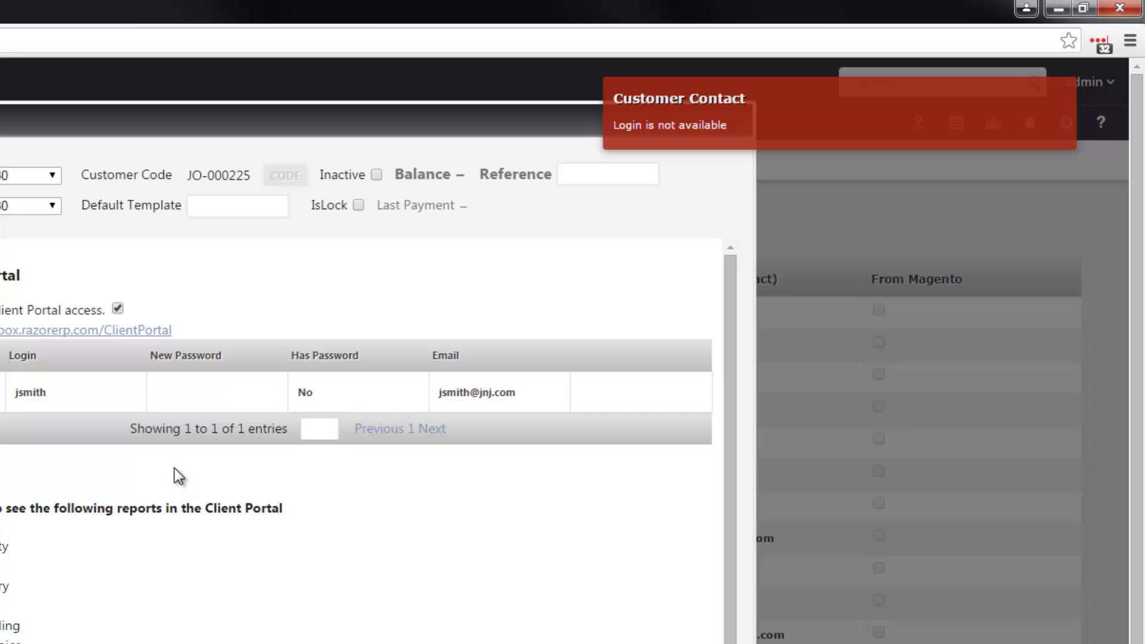
- Set and save a new portal password for the contact
{"action": "left_click", "coordinate": [196, 394]}
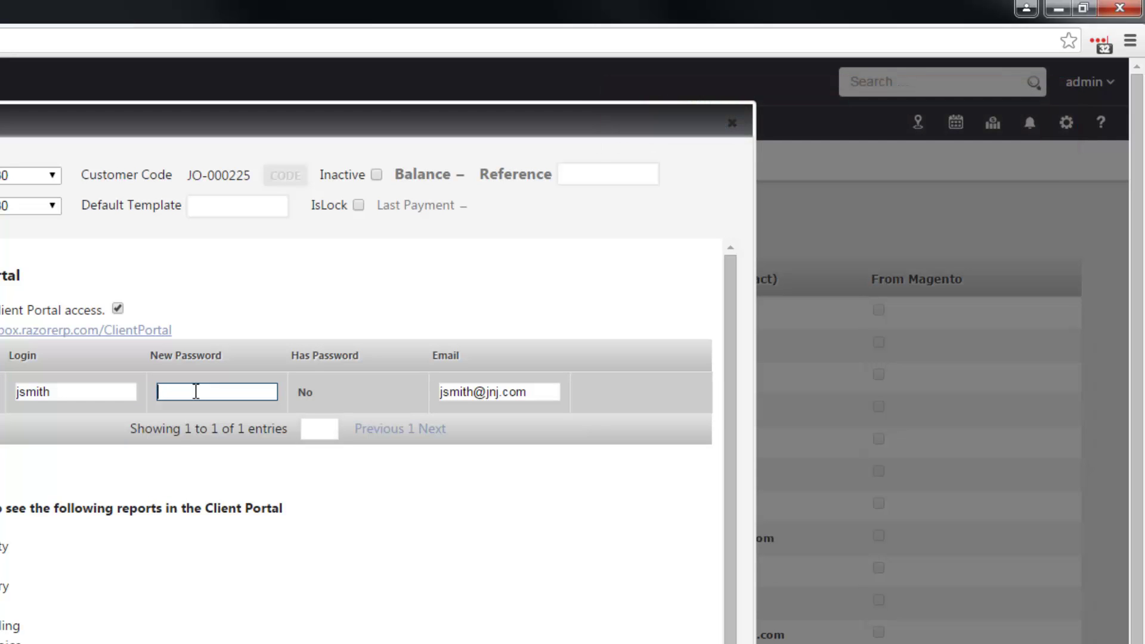
{"action": "type", "text": "test"}
{"action": "left_click", "coordinate": [248, 485]}
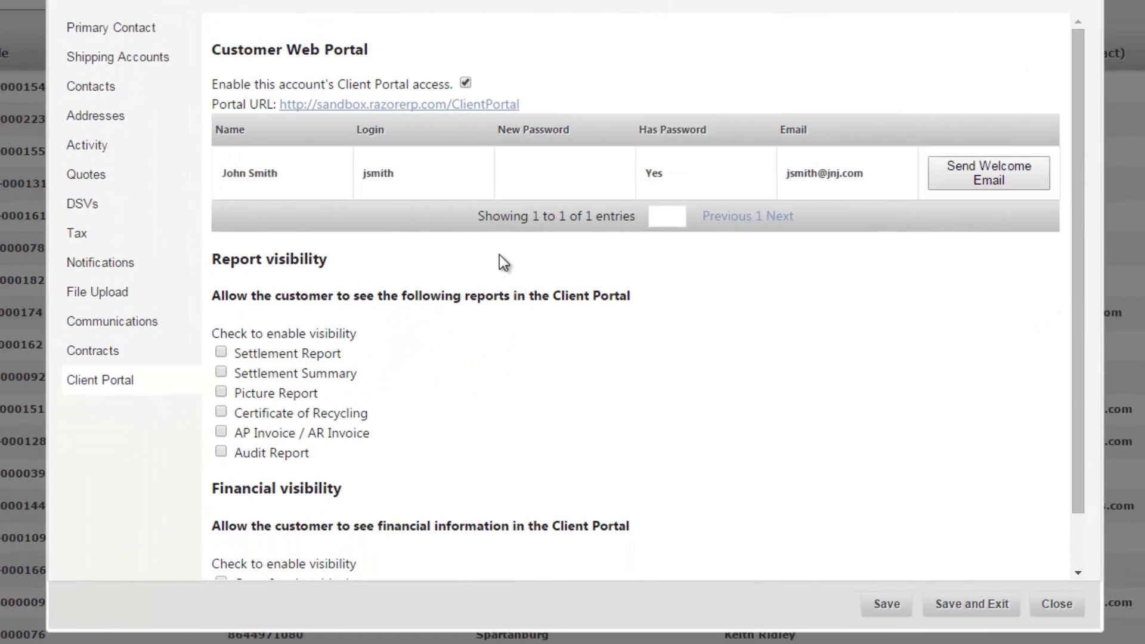
- Uncheck the Open Balance, Open Invoices and Order Payment Status client portal options
{"action": "scroll", "coordinate": [499, 256], "scroll_direction": "down", "scroll_amount": 2}
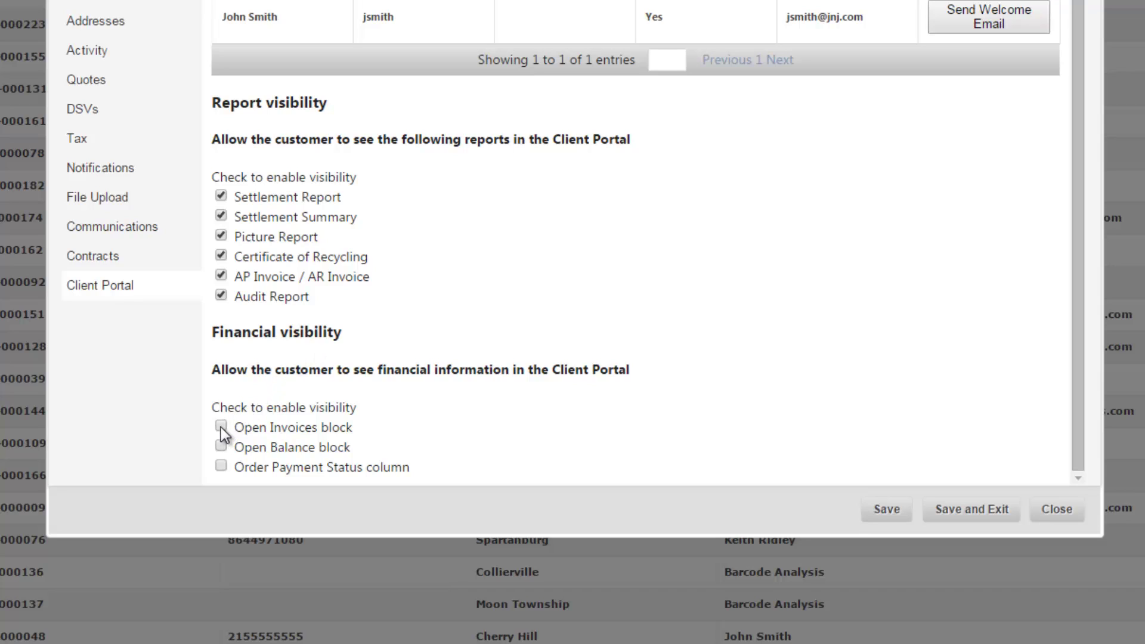
{"action": "left_click", "coordinate": [221, 447]}
{"action": "left_click", "coordinate": [221, 426]}
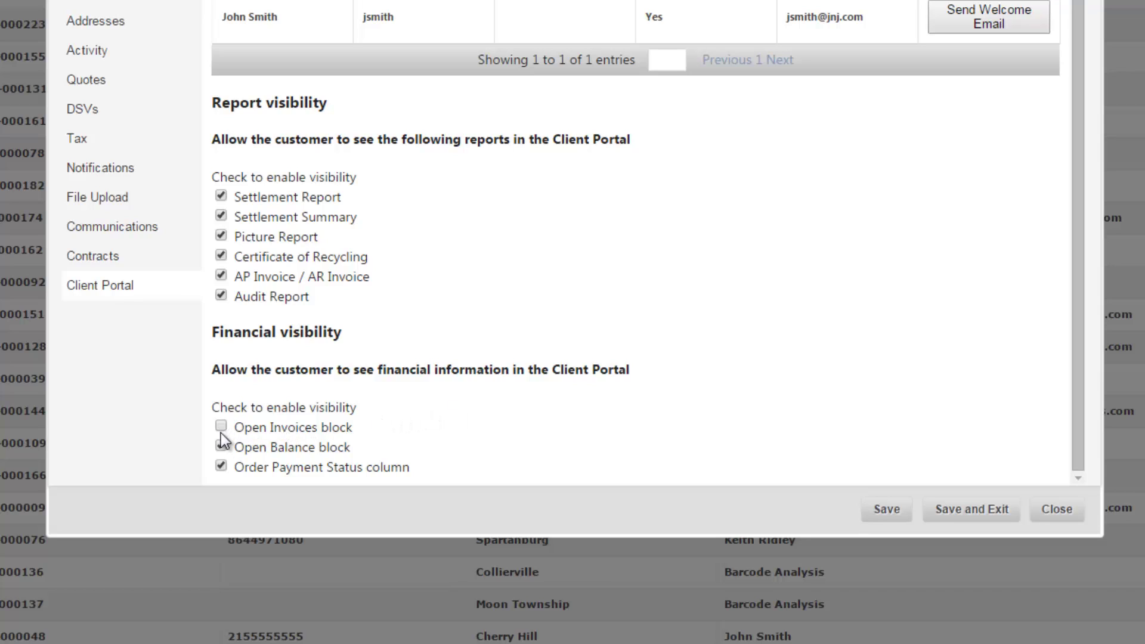
{"action": "left_click", "coordinate": [220, 467]}
{"action": "scroll", "coordinate": [517, 428], "scroll_direction": "up", "scroll_amount": 5}
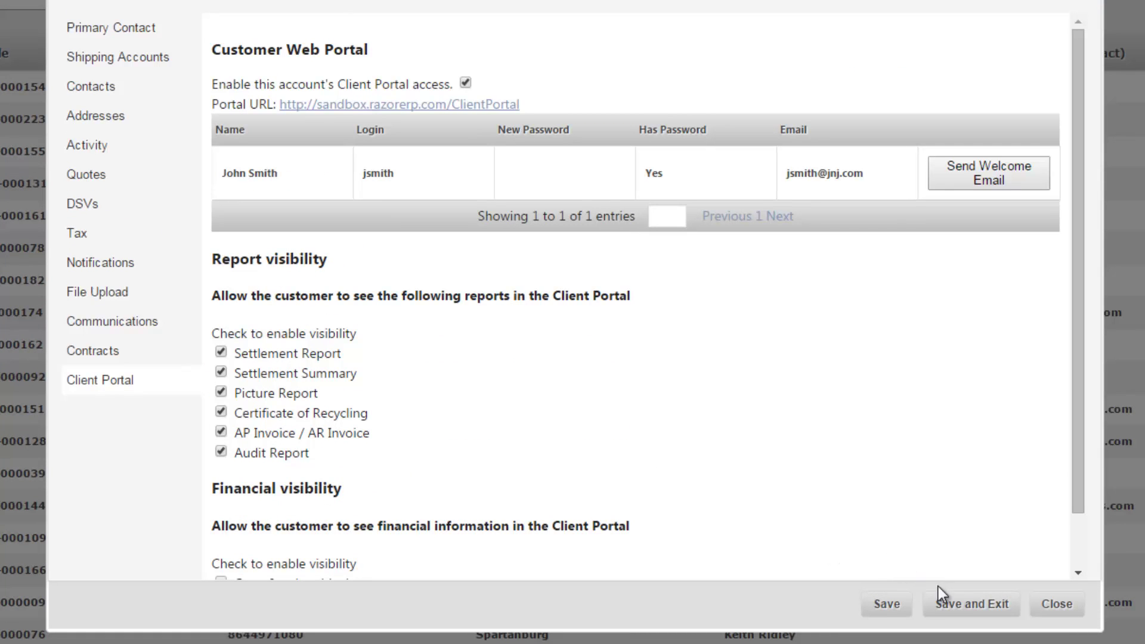
- Save and close the account, then search the accounts list for 'johnson & johnson'
{"action": "left_click", "coordinate": [961, 605]}
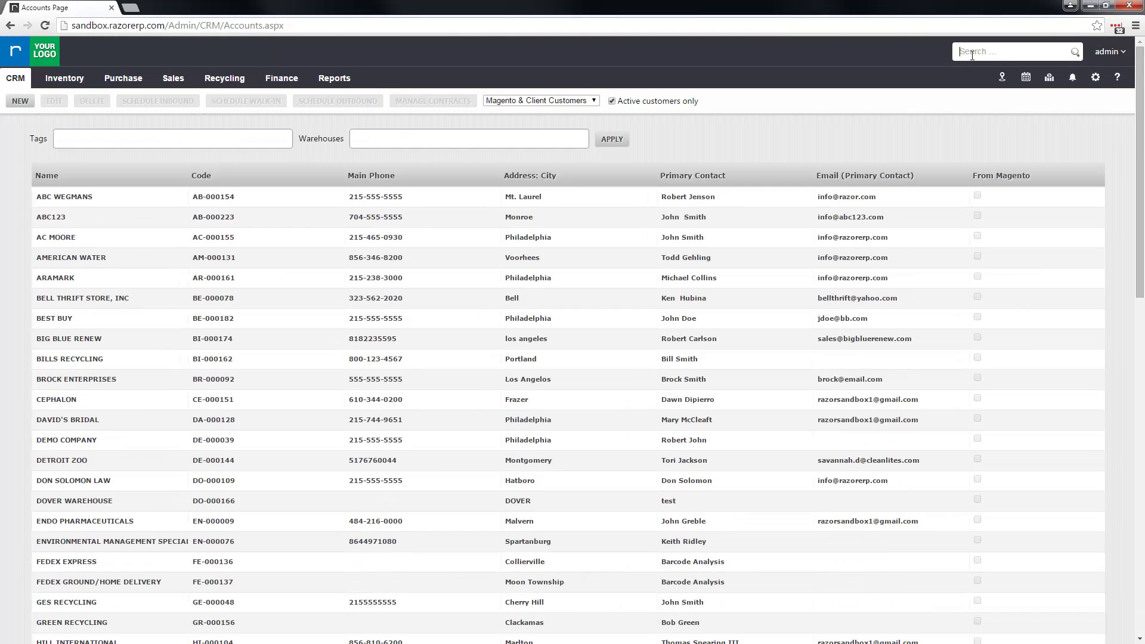
{"action": "left_click", "coordinate": [972, 55]}
{"action": "type", "text": "johnson & john"}
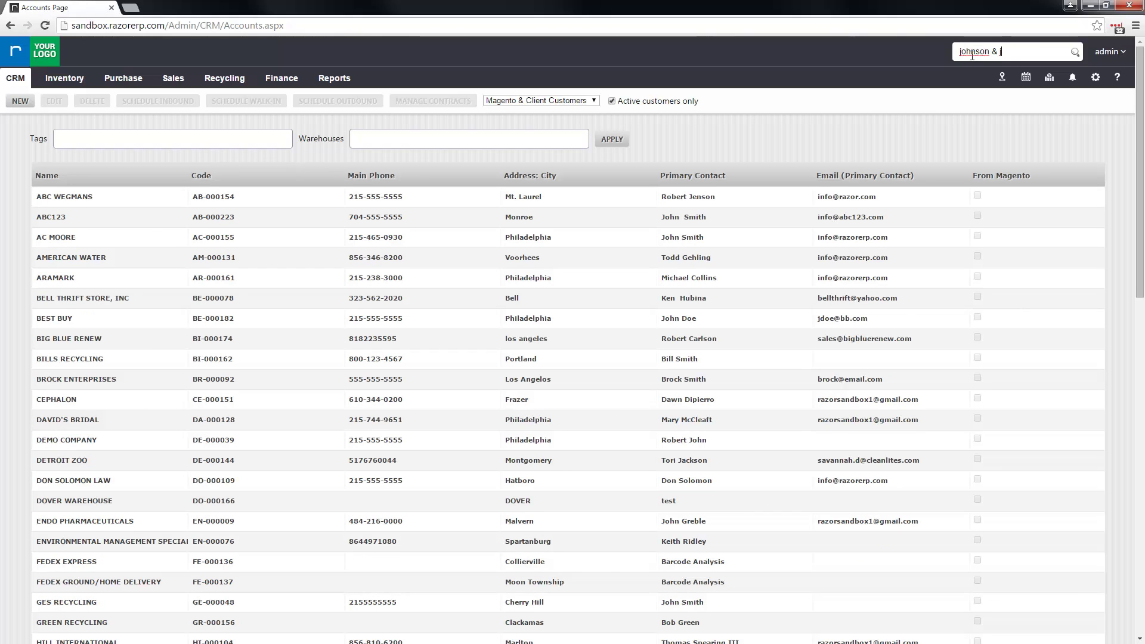
{"action": "type", "text": "son"}
{"action": "key", "text": "Return"}
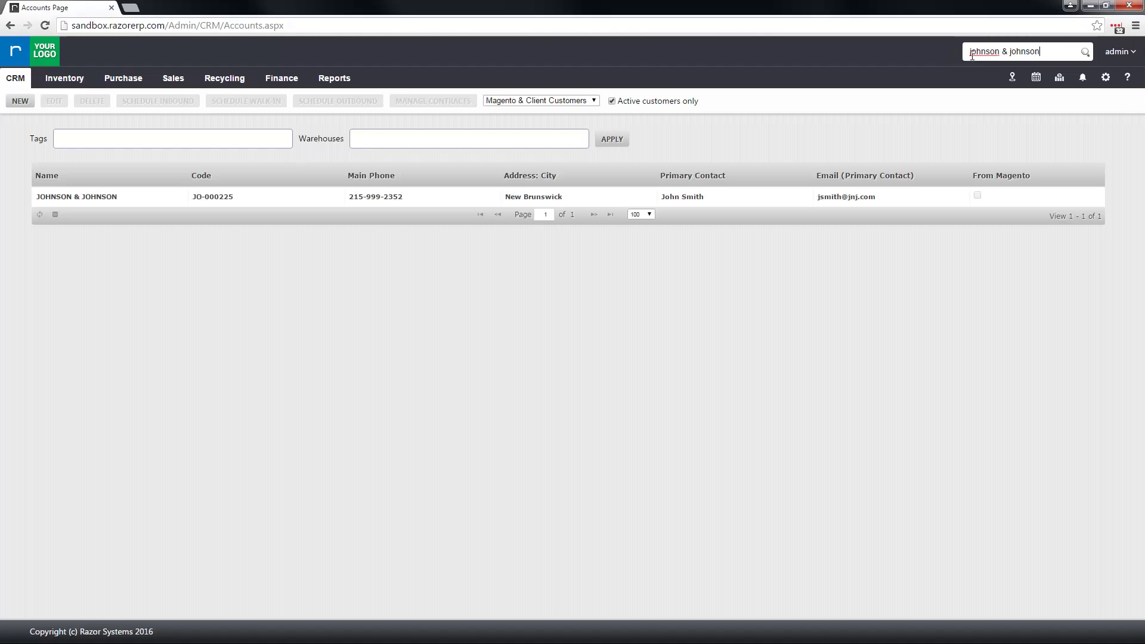